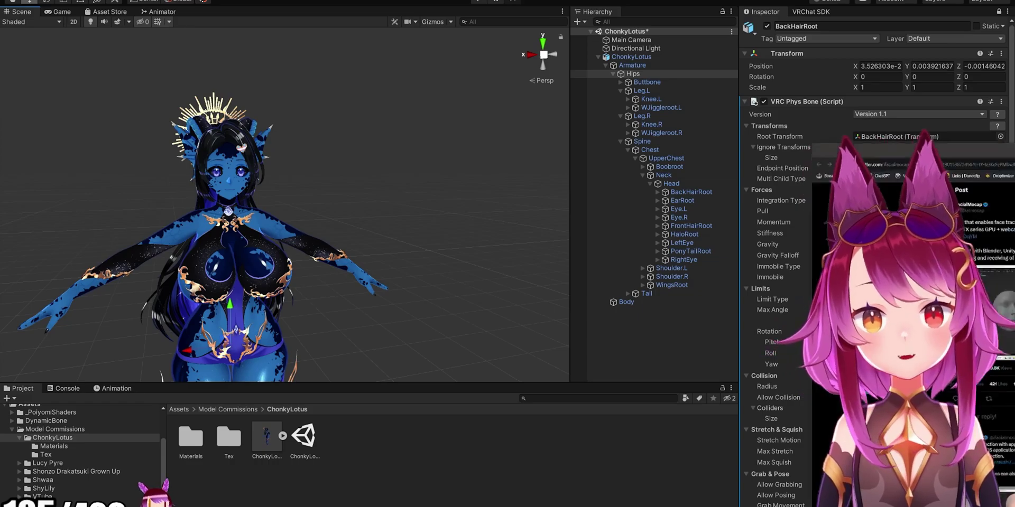
Step: Move the browser showing iFacialMocap's X post over the Unity avatar project
left_click_drag(545, 108, 569, 0)
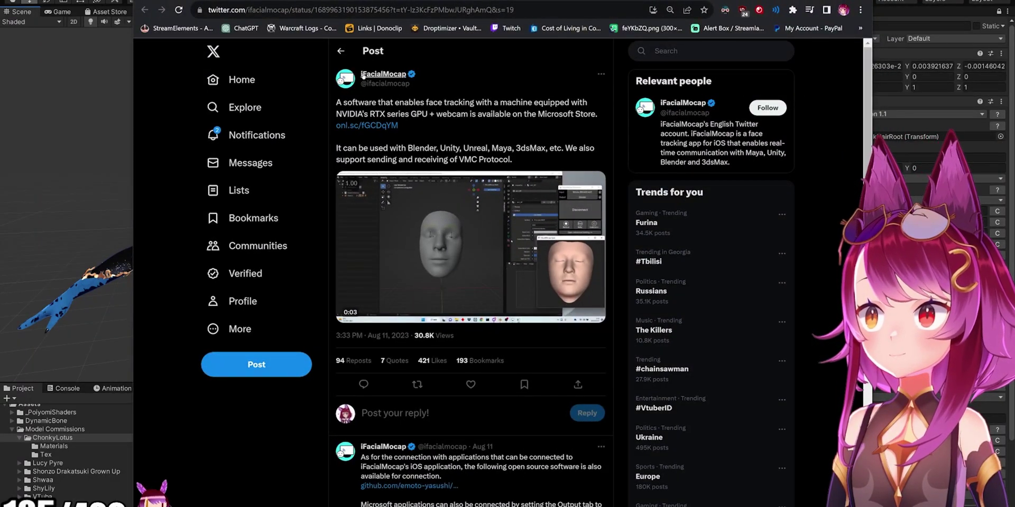
Step: Follow the post's onl.sc Microsoft Store short link to its redirect page
mouse_move(393, 81)
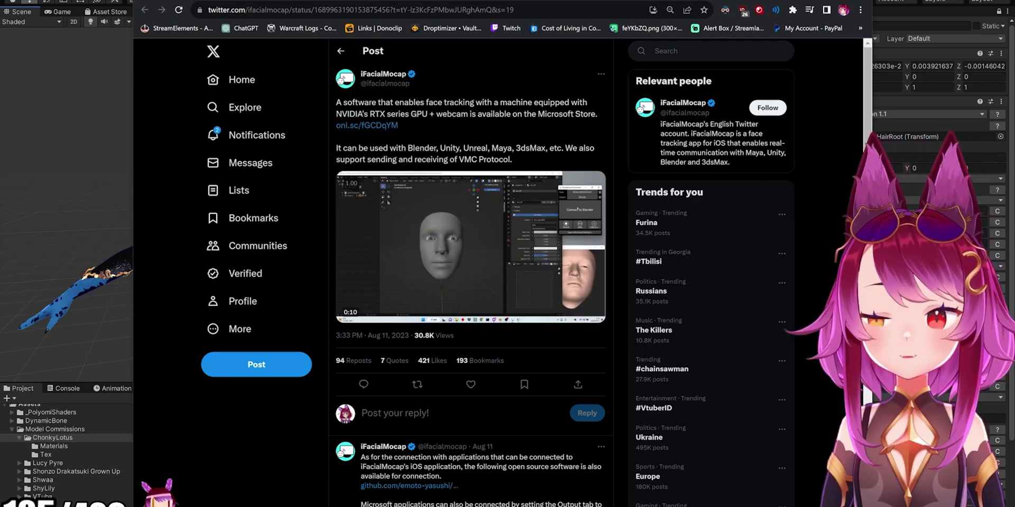
left_click(375, 127)
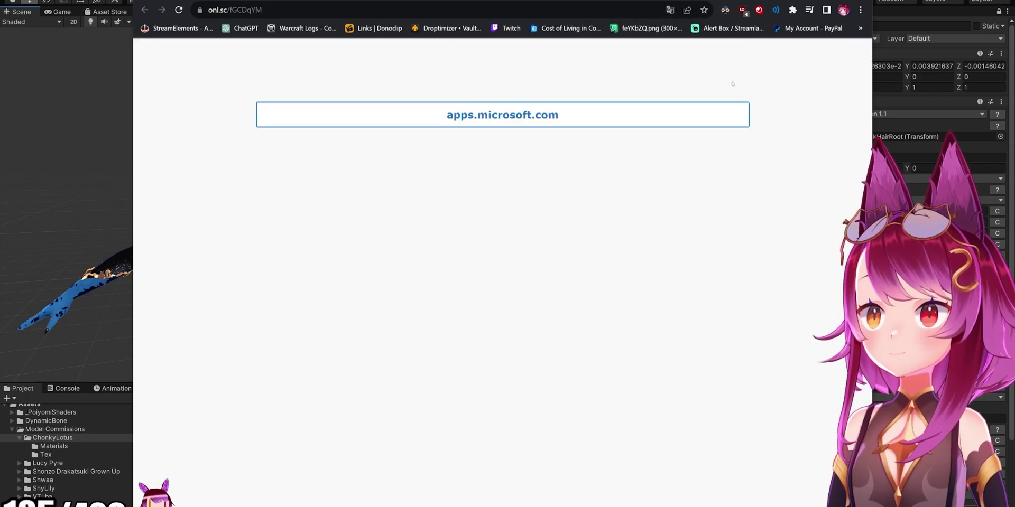
Step: View the iFacialMocap Powered by NVIDIA Broadcast store listing, then return to the X post
left_click(456, 114)
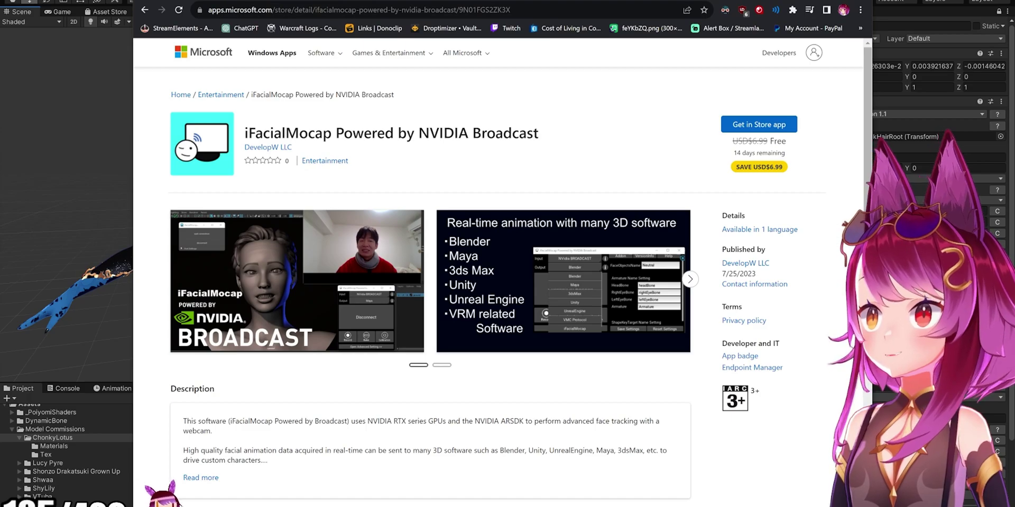
left_click(300, 1)
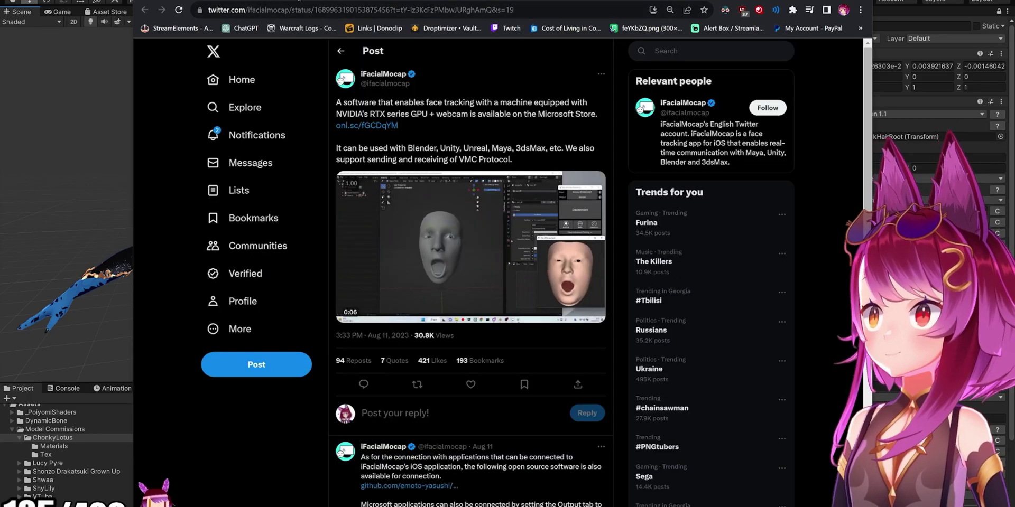
Step: Search Google for 'nvidia broadcast' and open the NVIDIA Broadcast app page
key("ctrl+l")
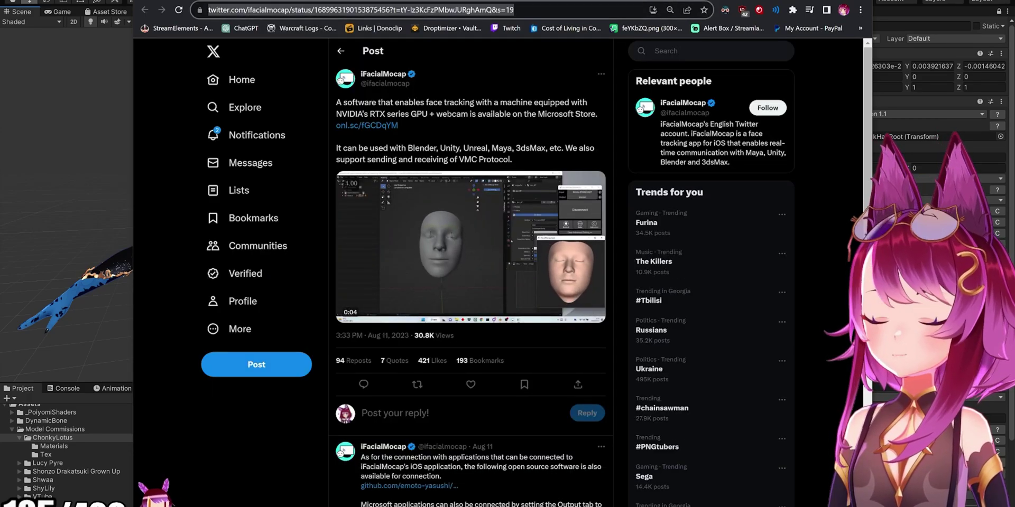
left_click(375, 10)
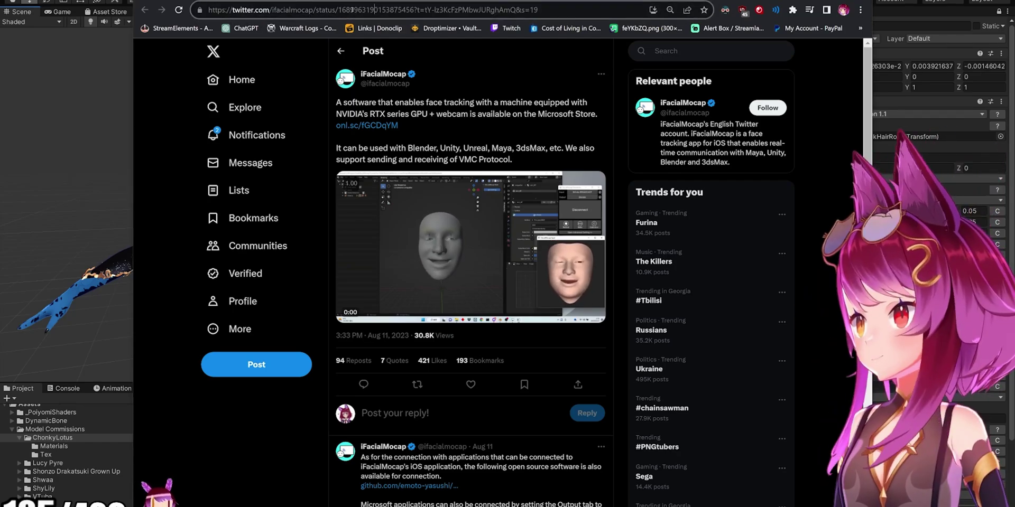
key("ctrl+a")
type("nvi")
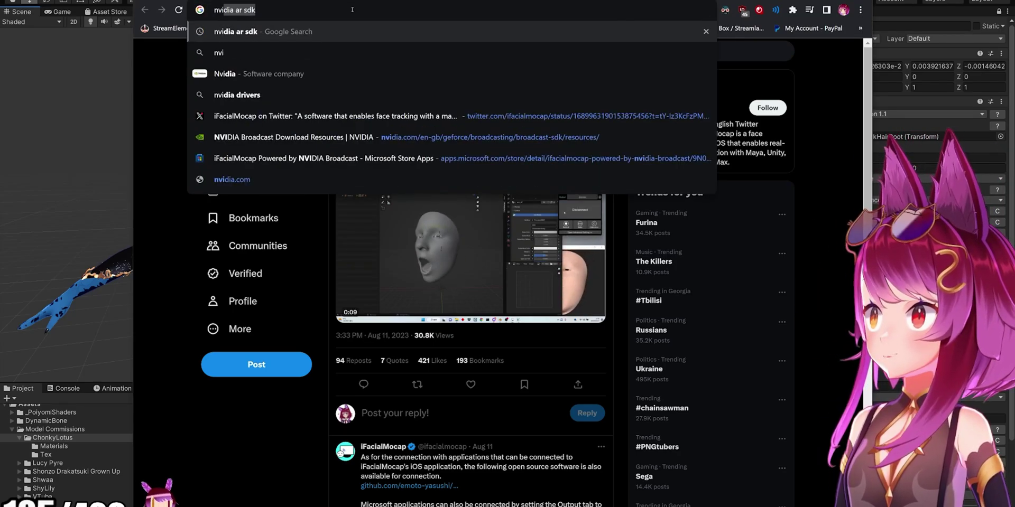
type("dia broad")
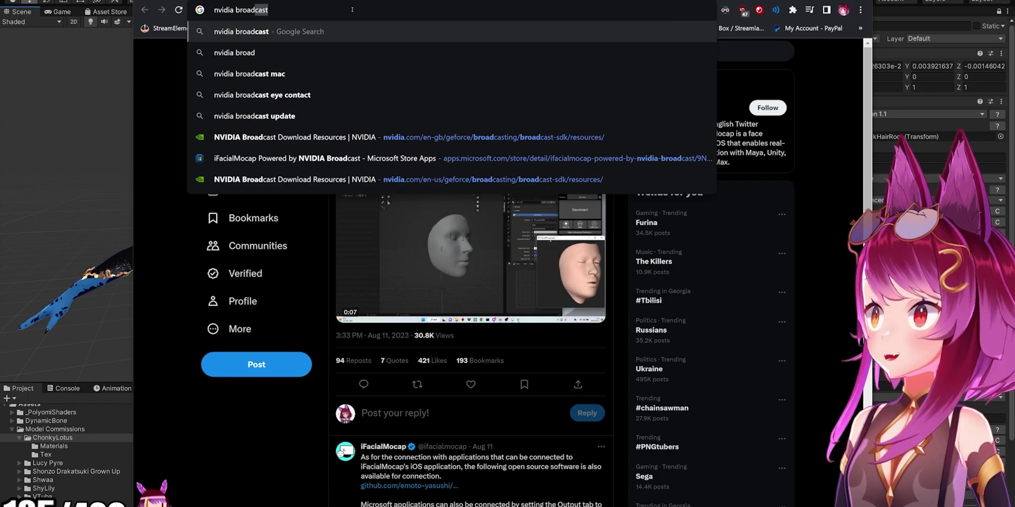
key("Return")
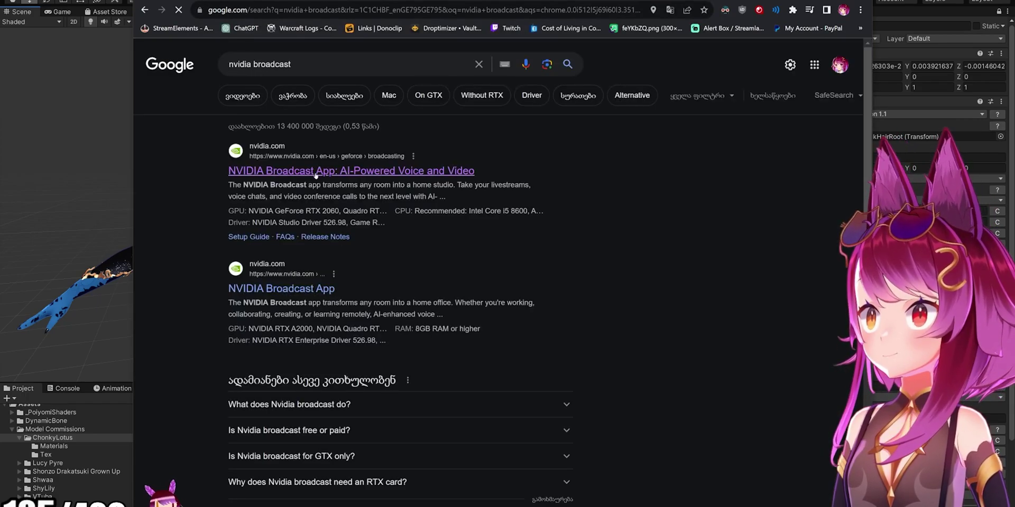
left_click(315, 173)
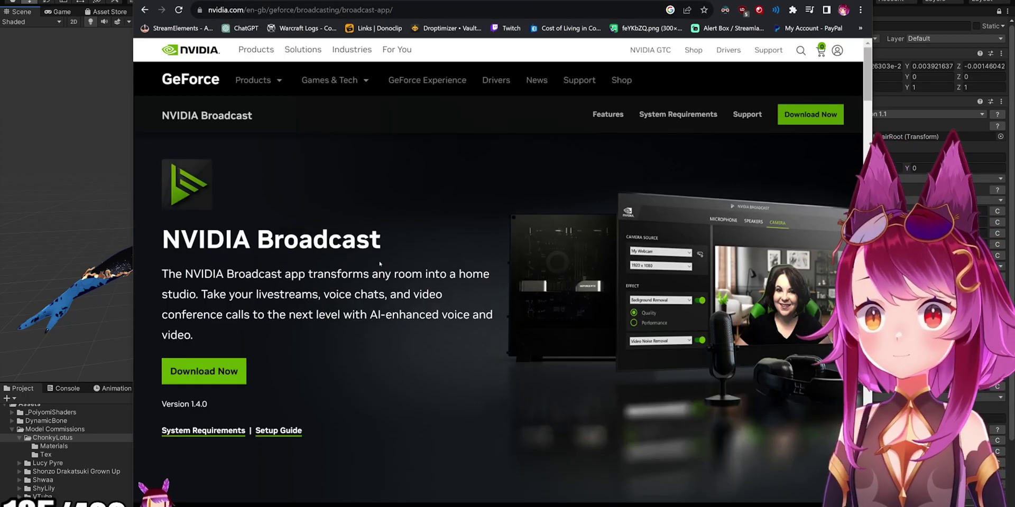
scroll(394, 258, "down", 5)
scroll(394, 263, "up", 5)
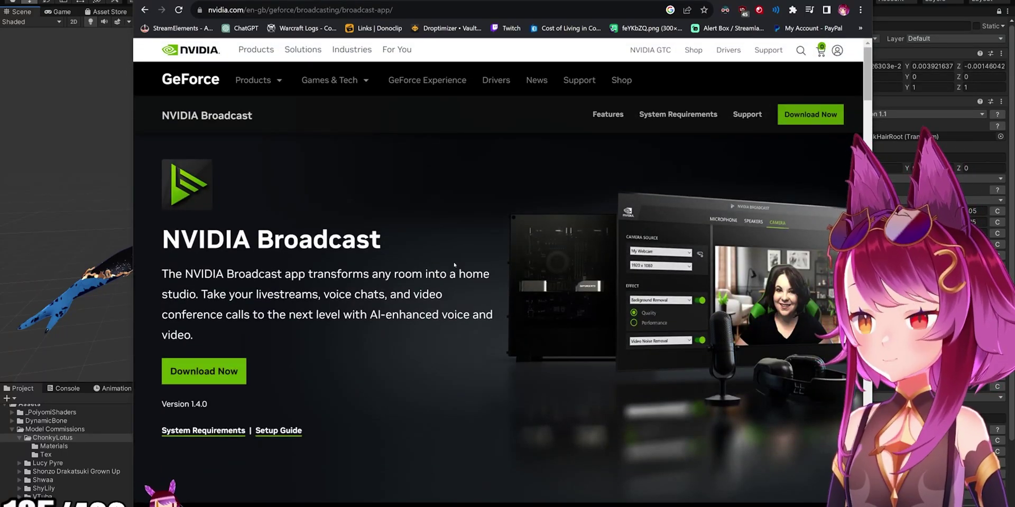
scroll(450, 257, "down", 5)
scroll(450, 257, "up", 5)
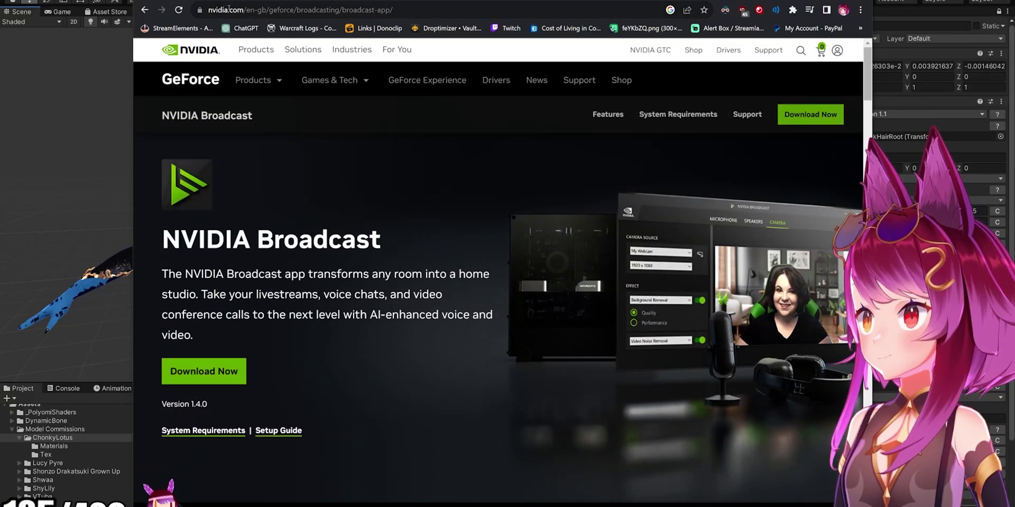
Step: Search 'nvidia broadcast ar sdk' and open the NVIDIA Broadcast Download Center result
left_click(309, 11)
type("nvidia broadcast")
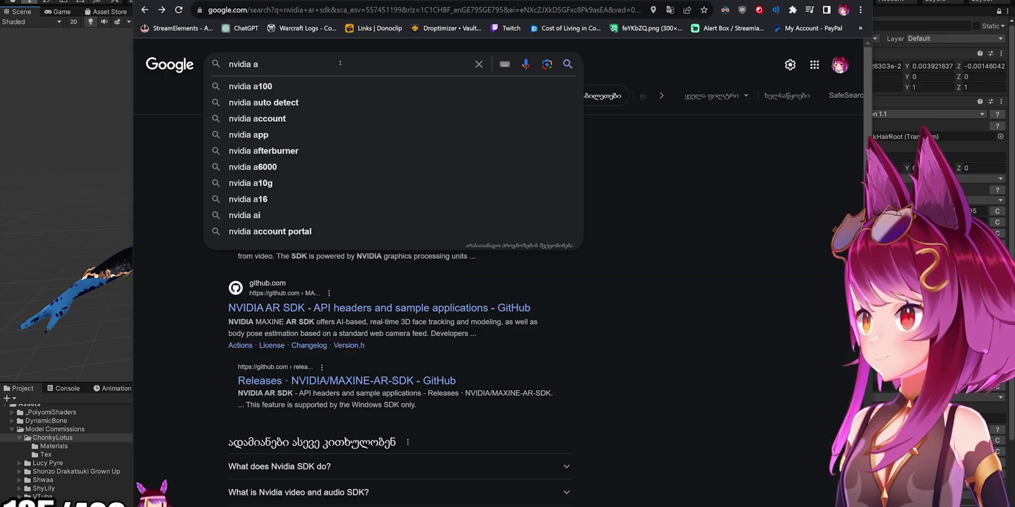
key("BackSpace")
type("broadcast")
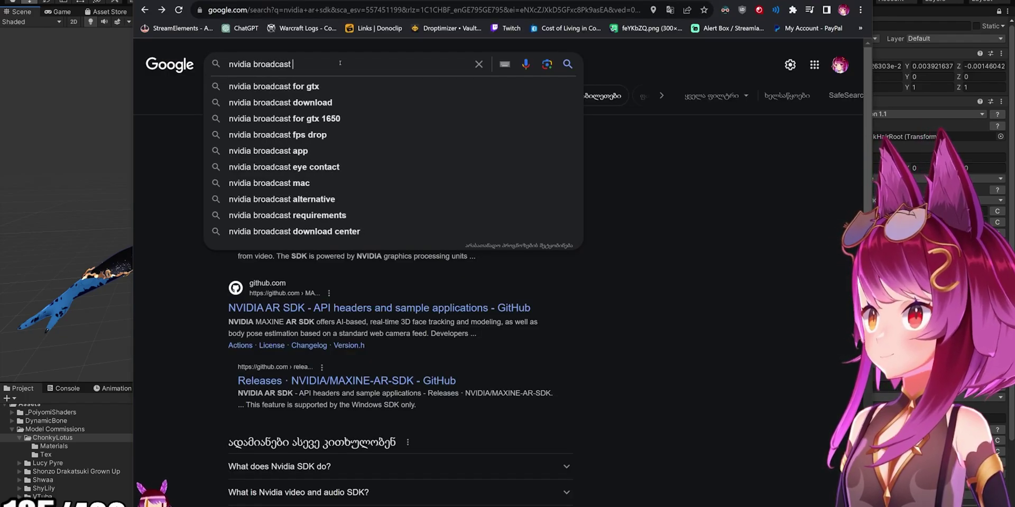
type(" ar sdk")
key("Return")
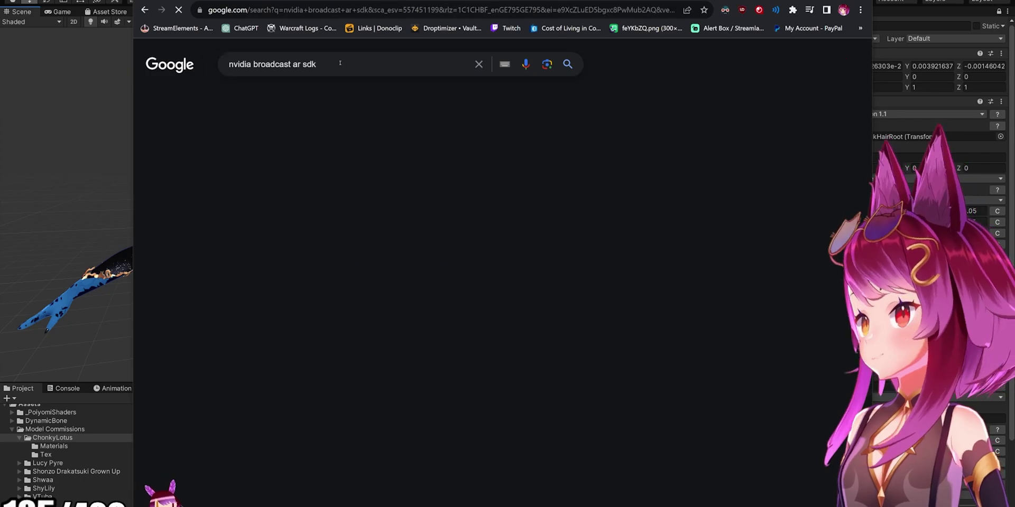
left_click(331, 170)
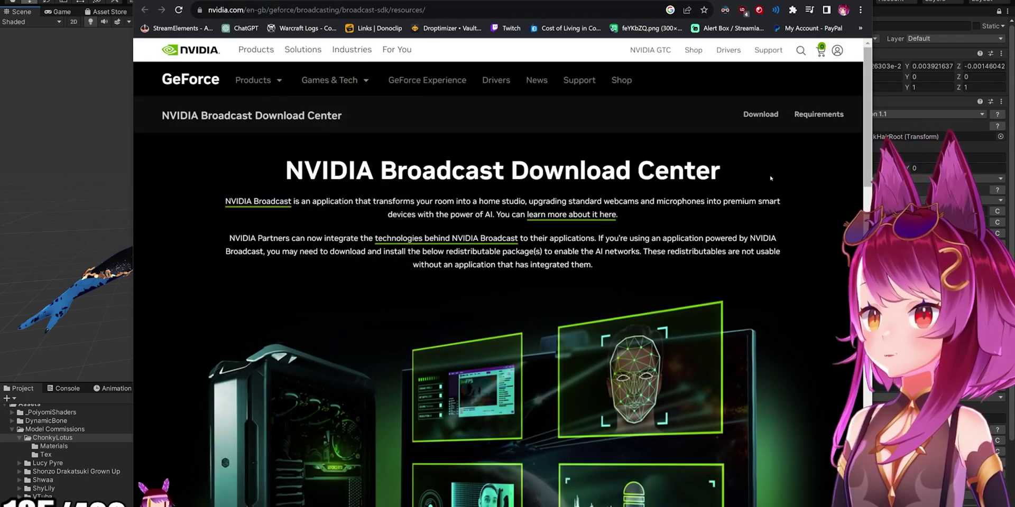
Step: Read through the AR SDK download page, close the tab, and switch back to Unity
scroll(770, 177, "down", 3)
scroll(768, 180, "up", 3)
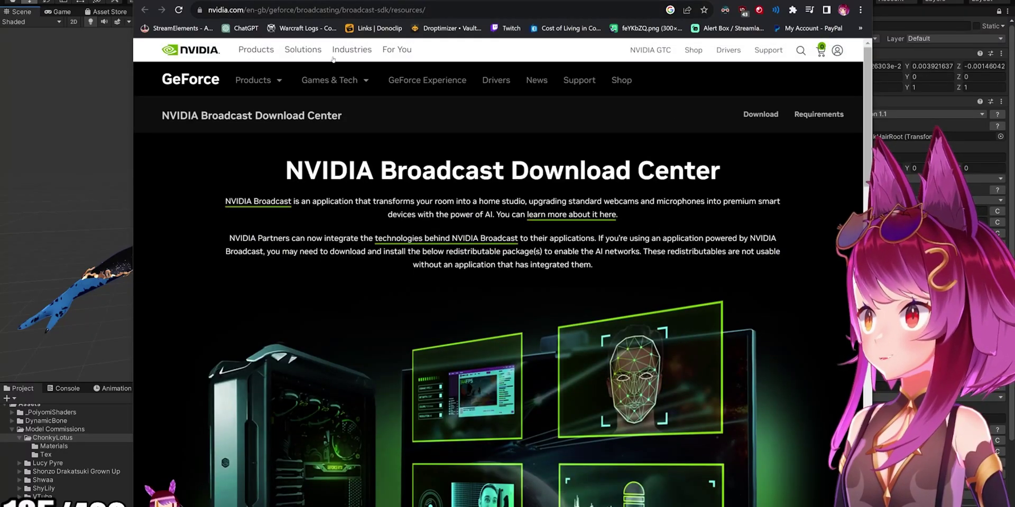
scroll(370, 52, "down", 5)
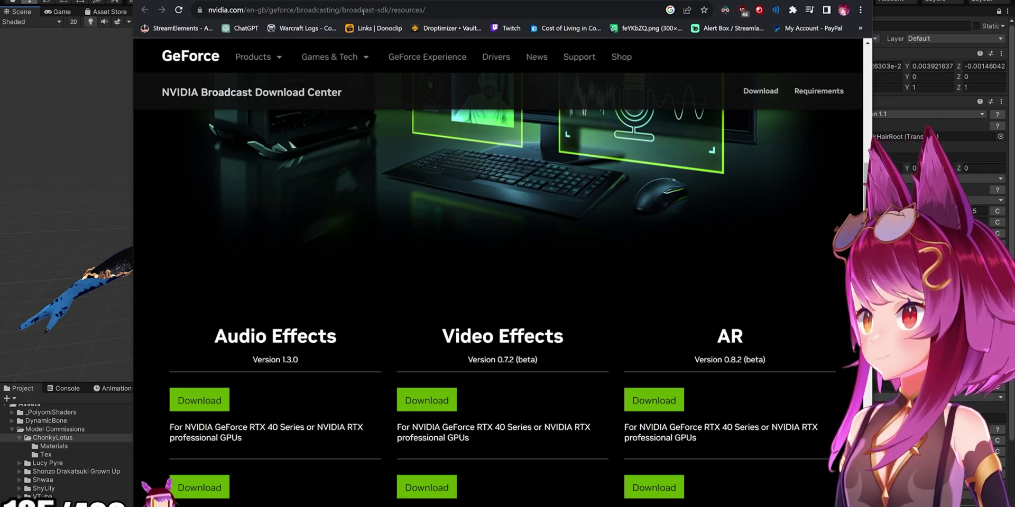
scroll(785, 304, "down", 3)
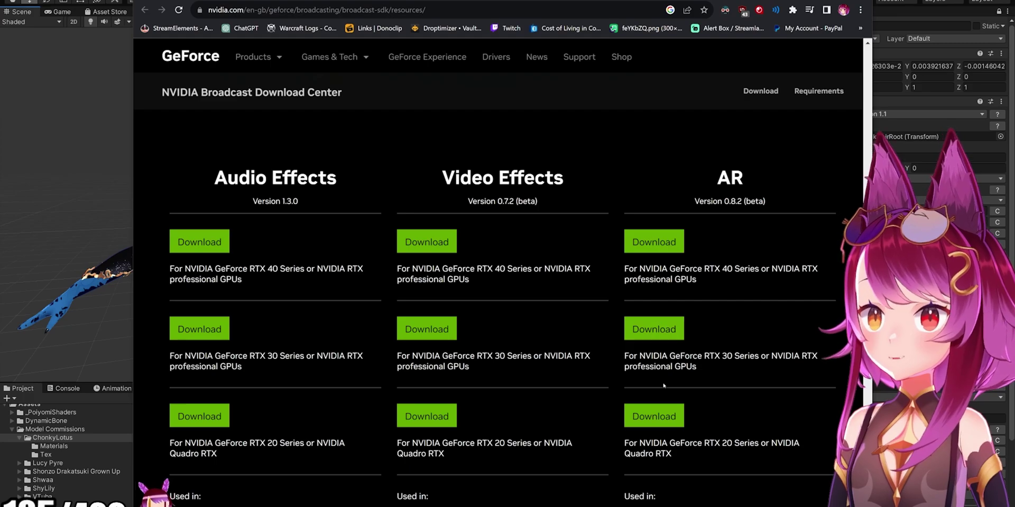
scroll(740, 394, "down", 1)
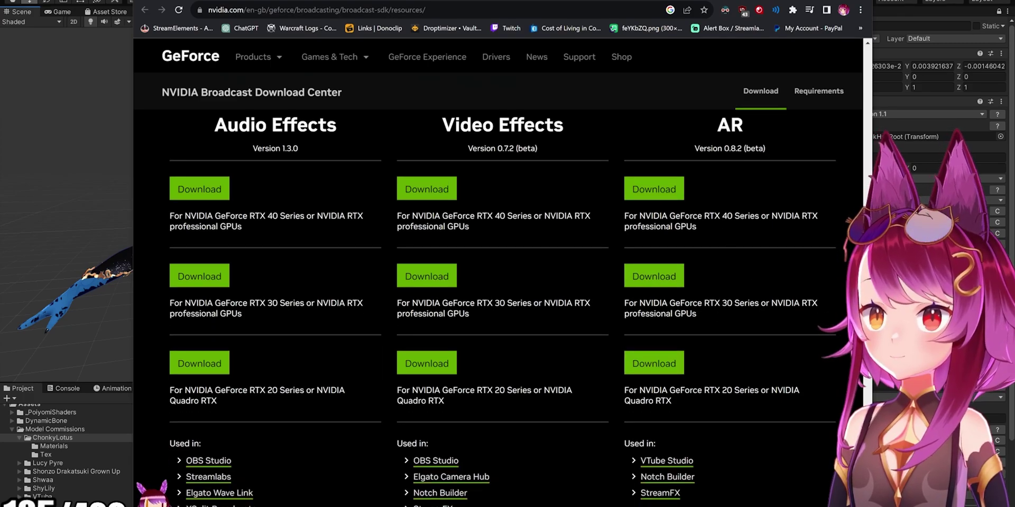
scroll(753, 244, "up", 3)
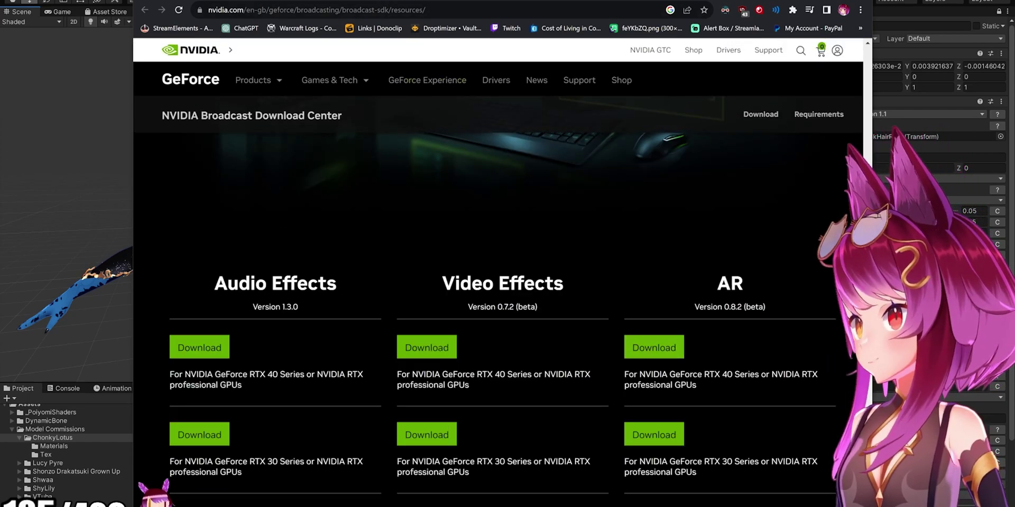
key("ctrl+w")
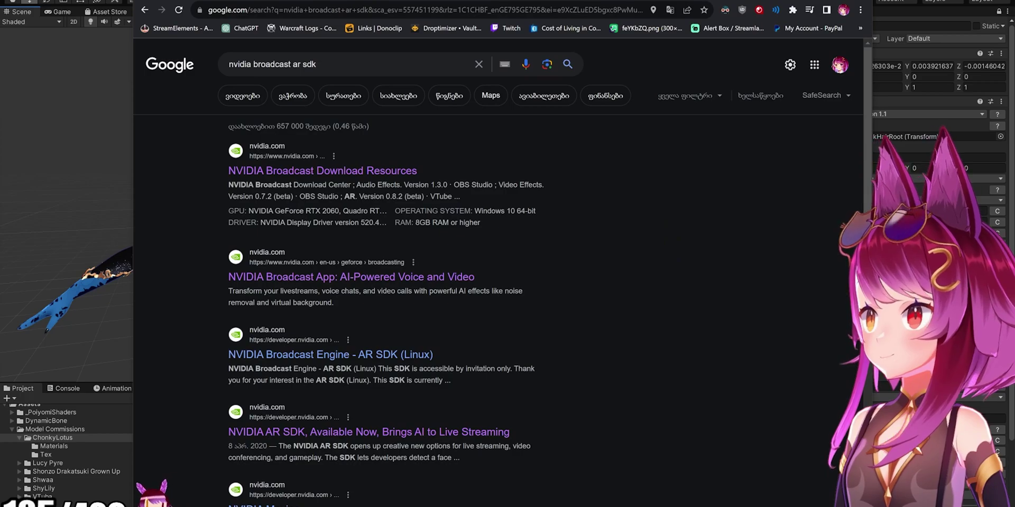
key("alt+Tab")
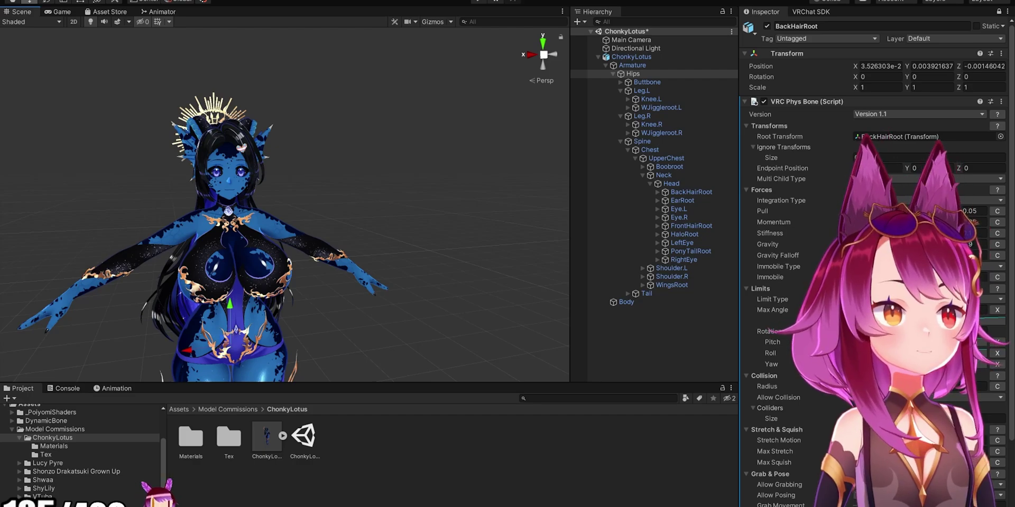
Step: Place the iFacialMocap window over the Scene view with NVIDIA Broadcast beside it
left_click_drag(1014, 139, 376, 112)
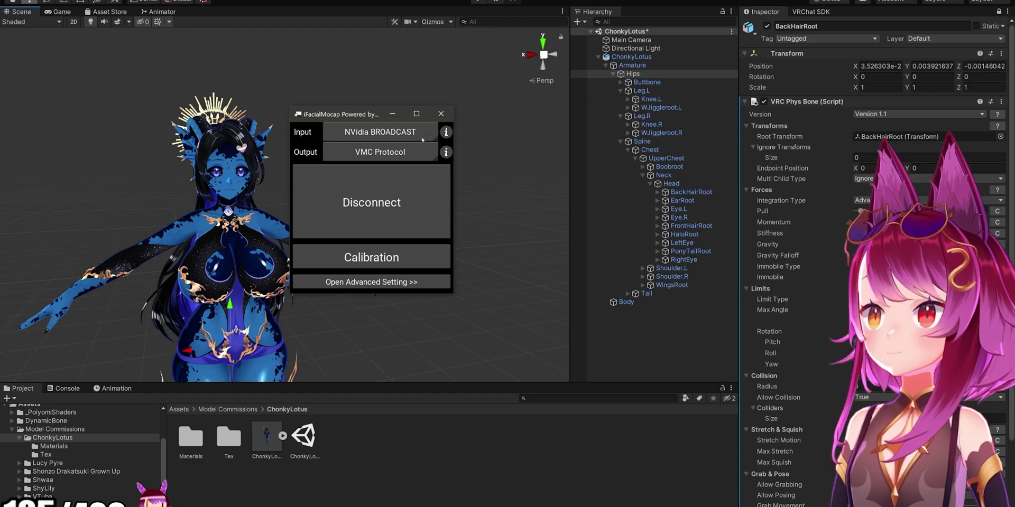
key("alt+Tab")
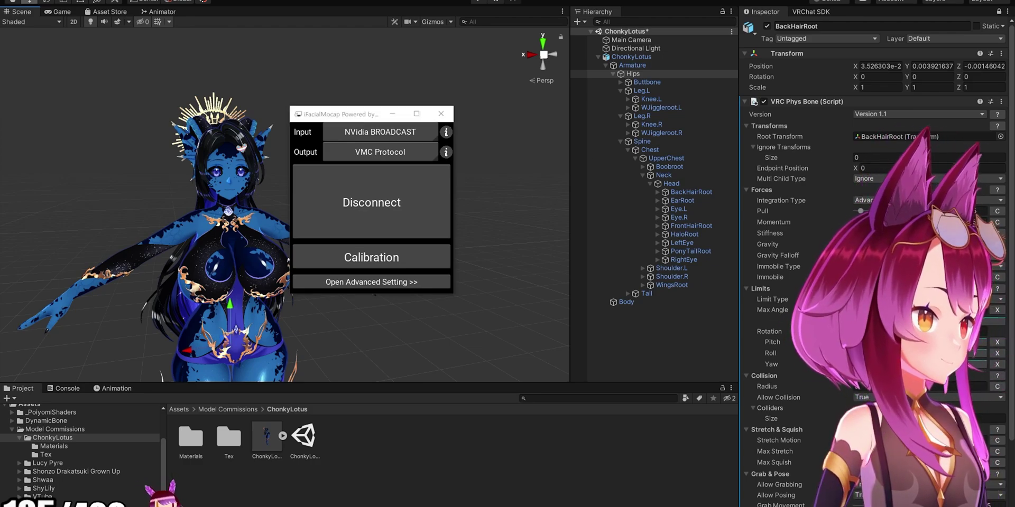
left_click_drag(1014, 92, 803, 87)
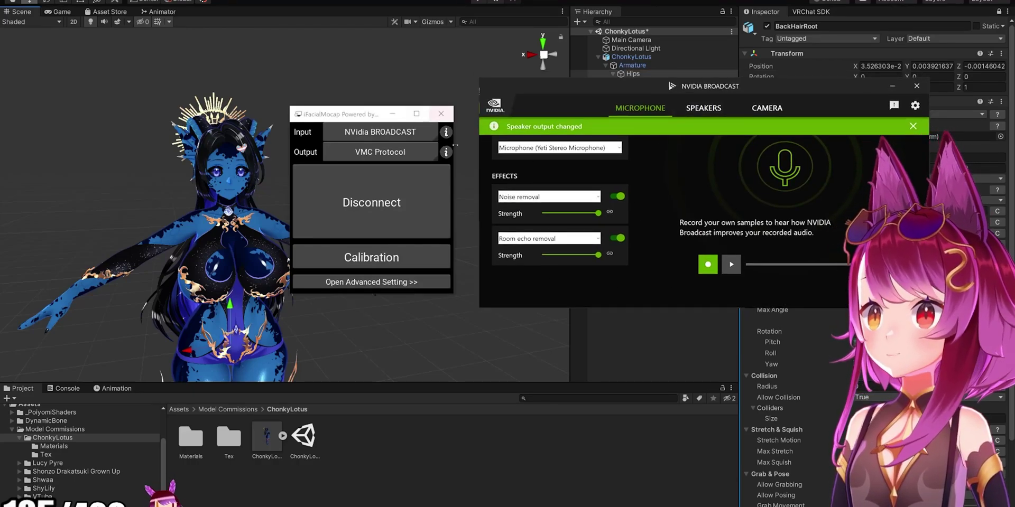
Step: Review the NVIDIA Broadcast download page in Chrome, then close the browser window
left_click_drag(341, 118, 279, 102)
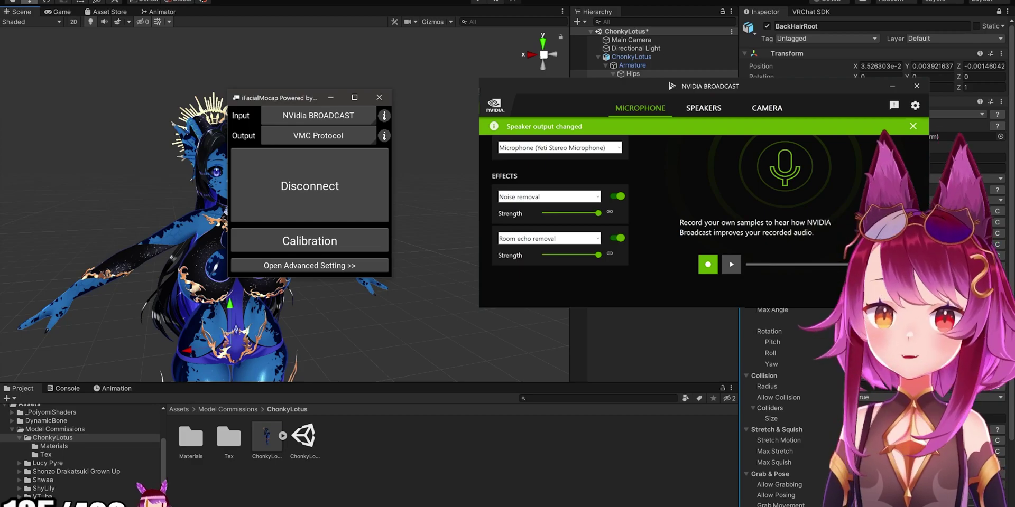
key("alt+Tab")
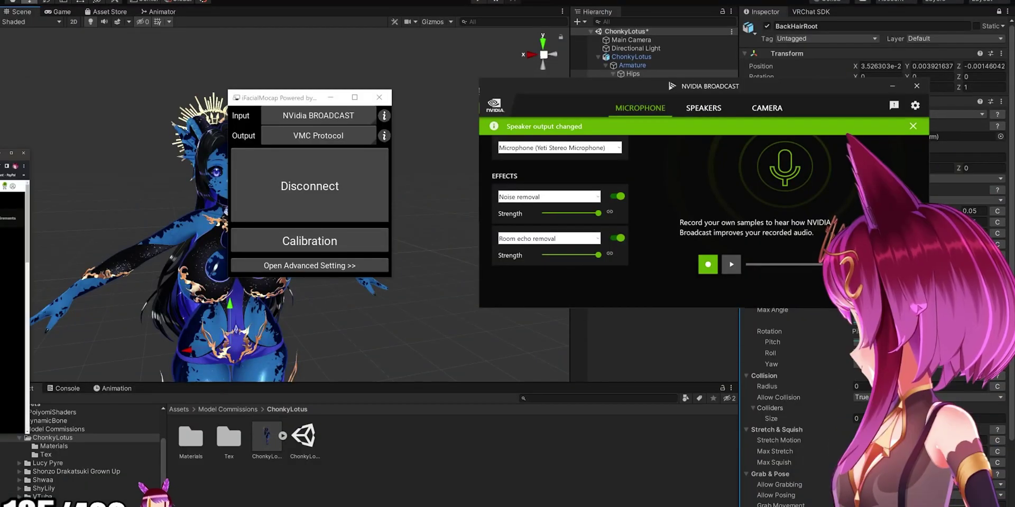
left_click_drag(0, 165, 196, 5)
scroll(607, 295, "down", 5)
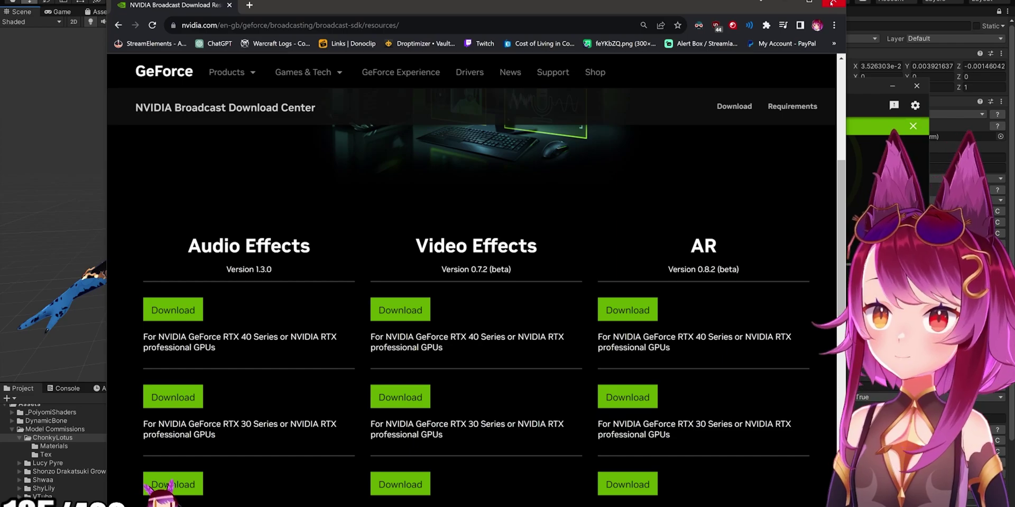
left_click(834, 2)
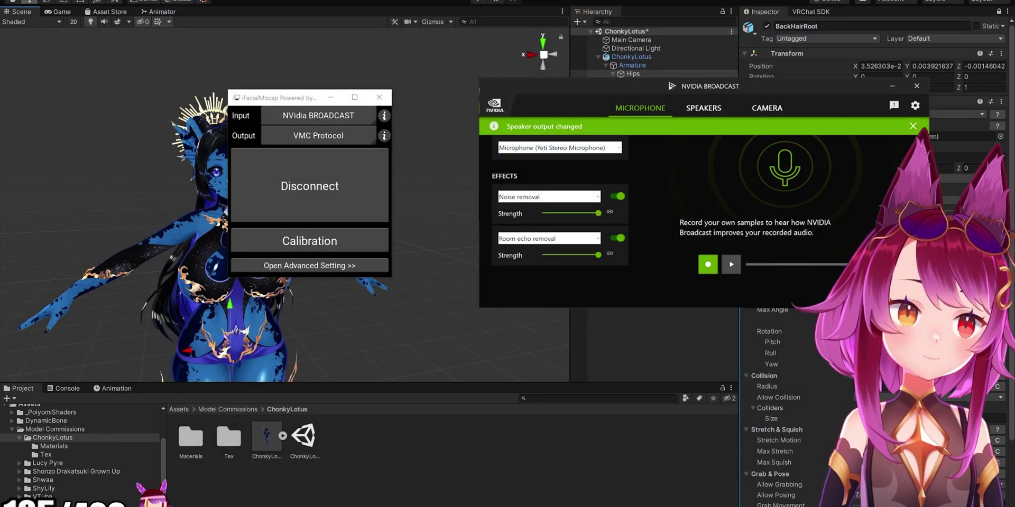
Step: Arrange the face-tracking preview, iFacialMocap and NVIDIA Broadcast windows side by side
left_click_drag(549, 505, 492, 50)
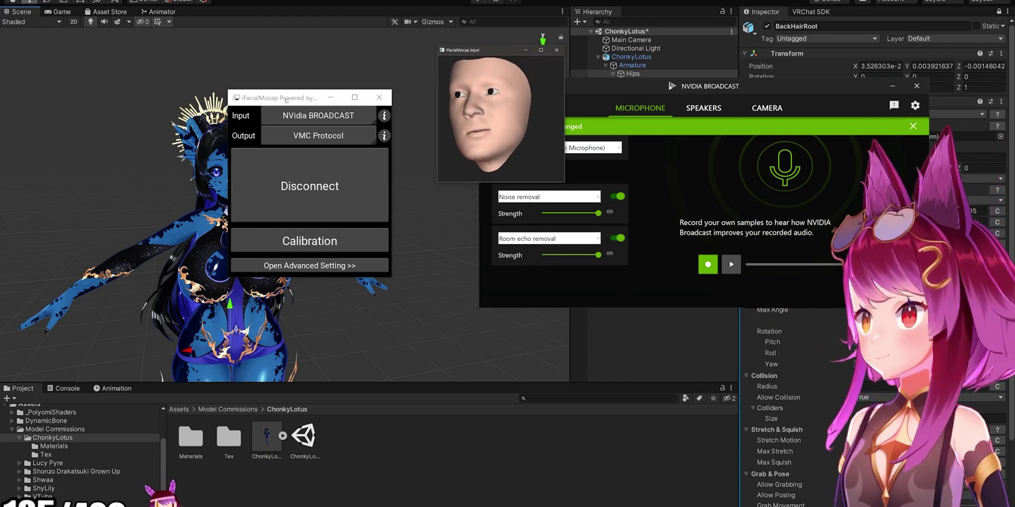
left_click_drag(286, 99, 227, 125)
left_click(842, 150)
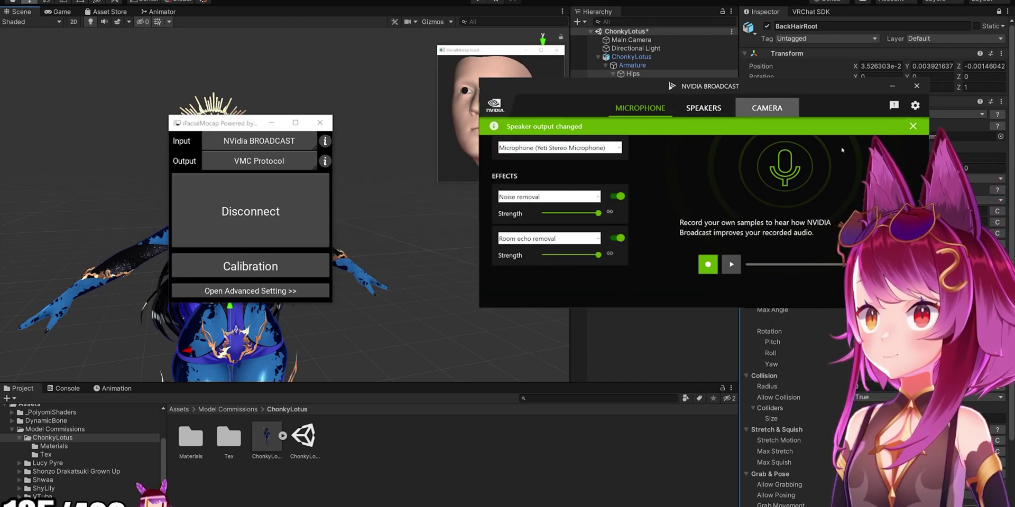
left_click_drag(774, 79, 814, 271)
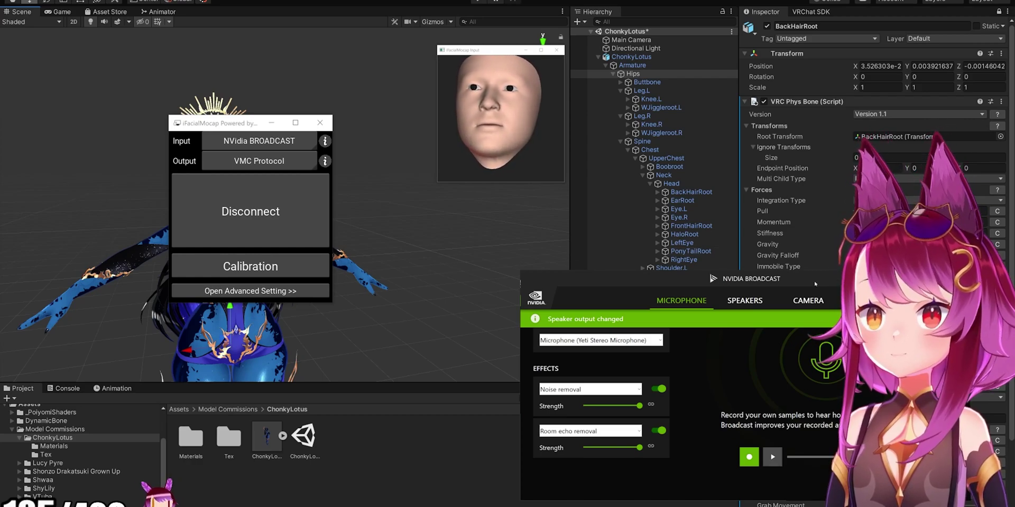
left_click_drag(816, 284, 795, 256)
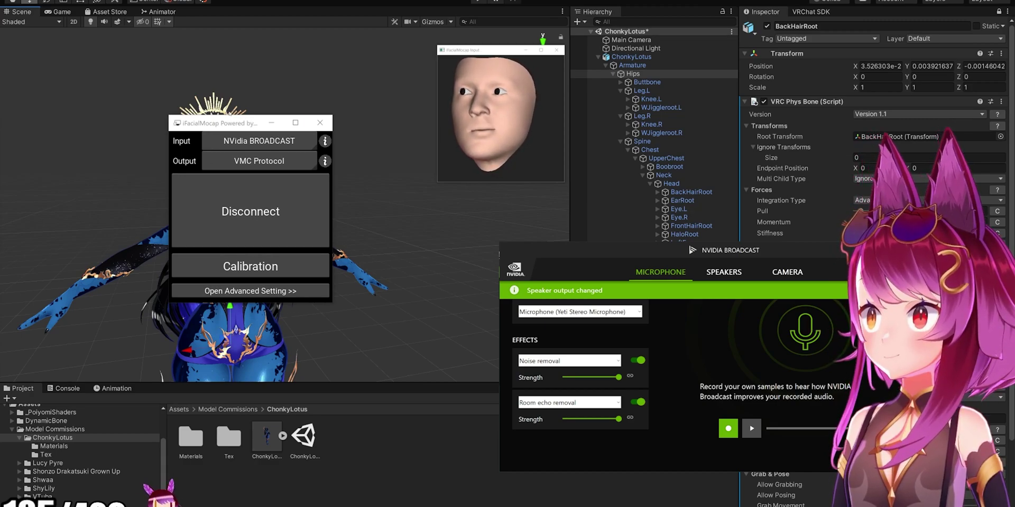
mouse_move(227, 123)
left_mouse_down()
mouse_move(223, 108)
mouse_move(234, 115)
mouse_move(216, 114)
mouse_move(228, 119)
left_mouse_up()
mouse_move(484, 53)
left_mouse_down()
mouse_move(481, 65)
mouse_move(469, 57)
left_mouse_up()
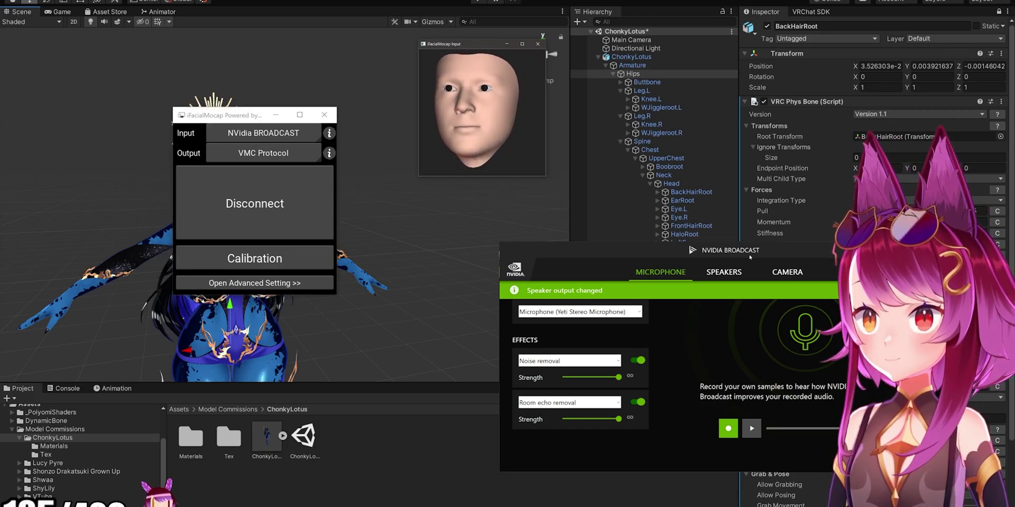
left_click_drag(736, 257, 702, 227)
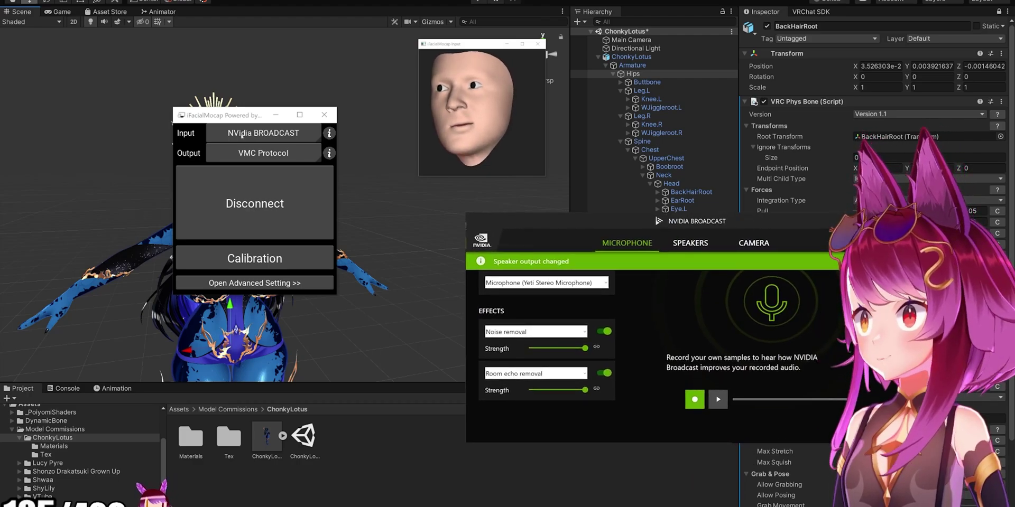
left_click_drag(225, 115, 223, 114)
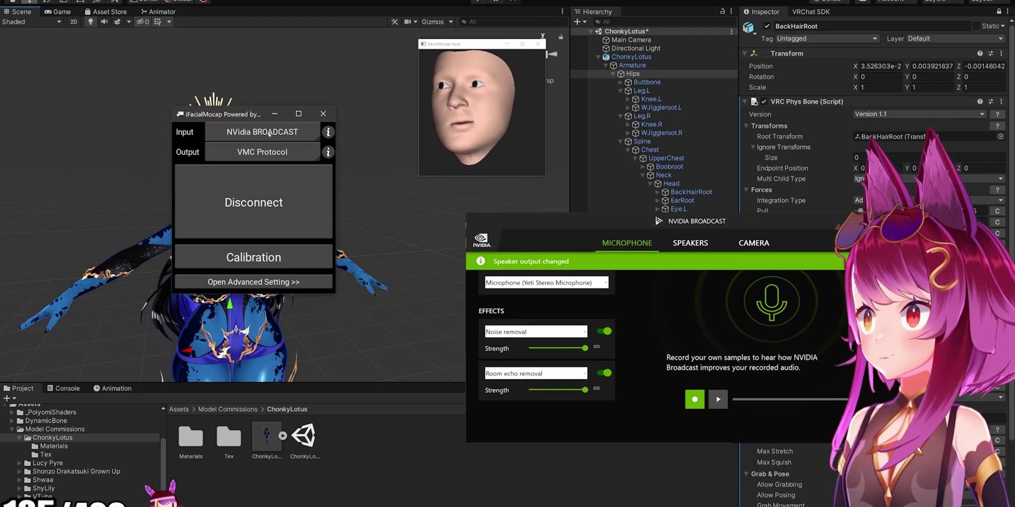
Step: Confirm NVidia BROADCAST as iFacialMocap's input and VMC Protocol as its output
left_click(285, 133)
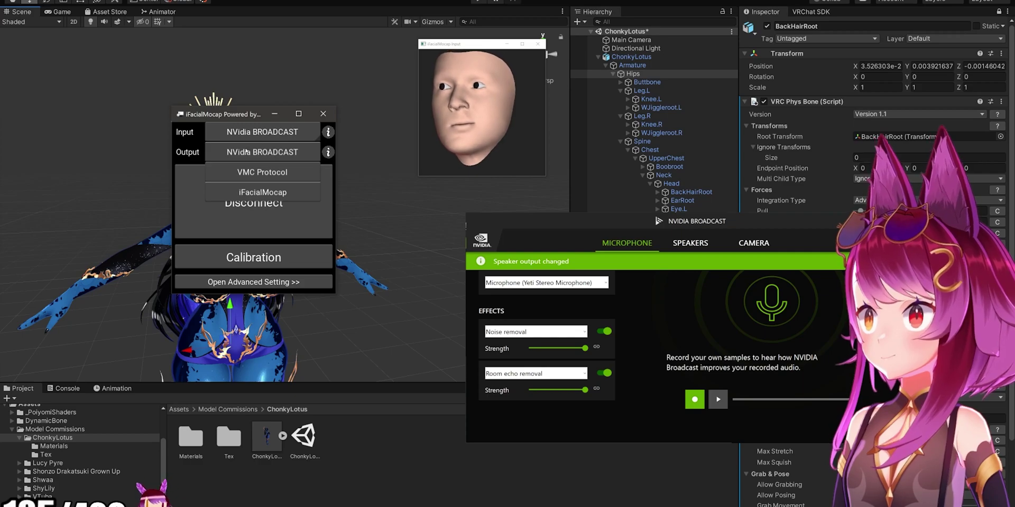
left_click(262, 172)
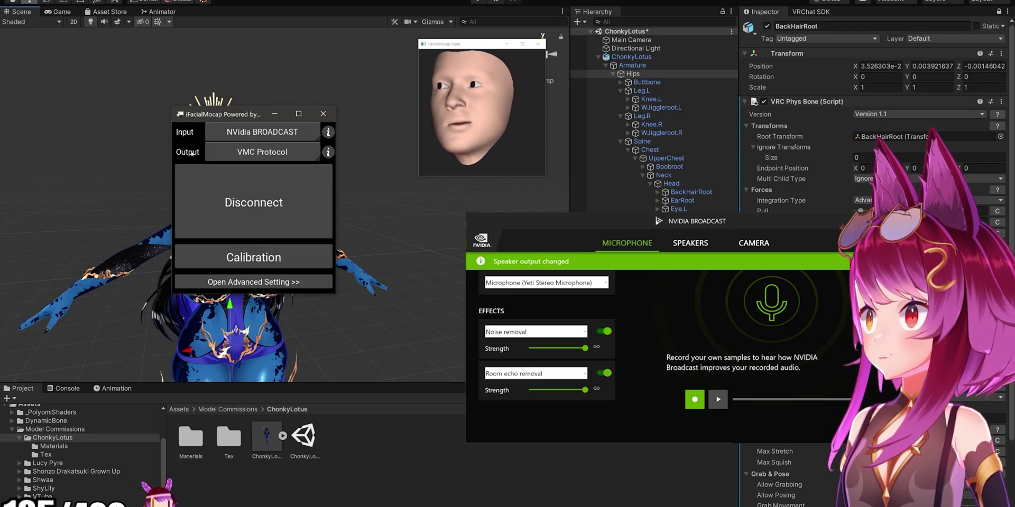
left_click(270, 153)
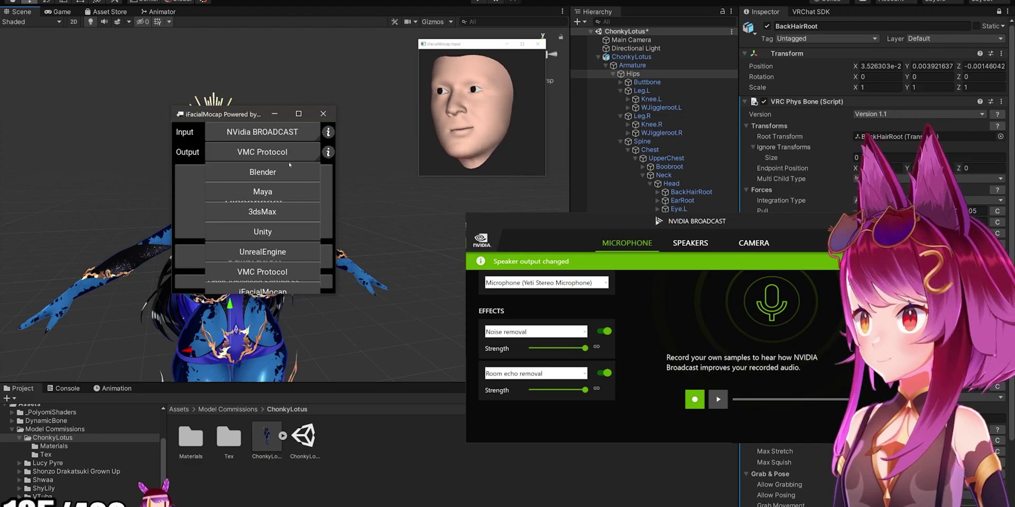
left_click(266, 152)
Step: Reveal iFacialMocap's advanced settings and enlarge the window to show them
left_click(254, 282)
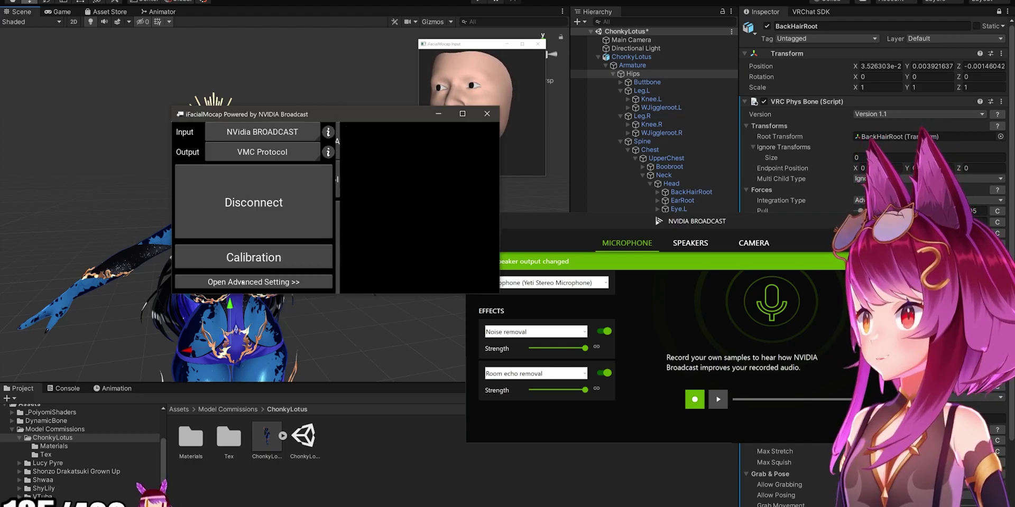
scroll(499, 156, "up", 3)
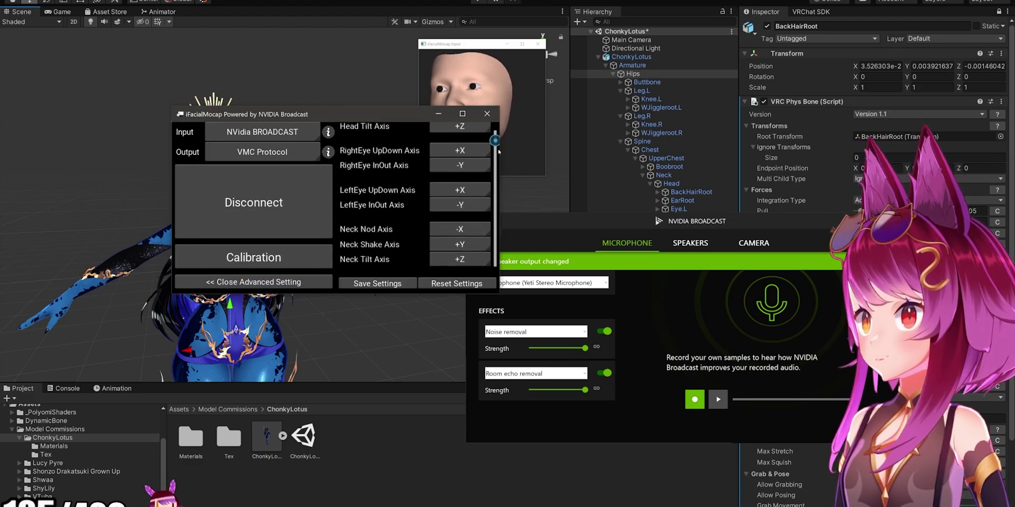
left_click_drag(499, 295, 657, 413)
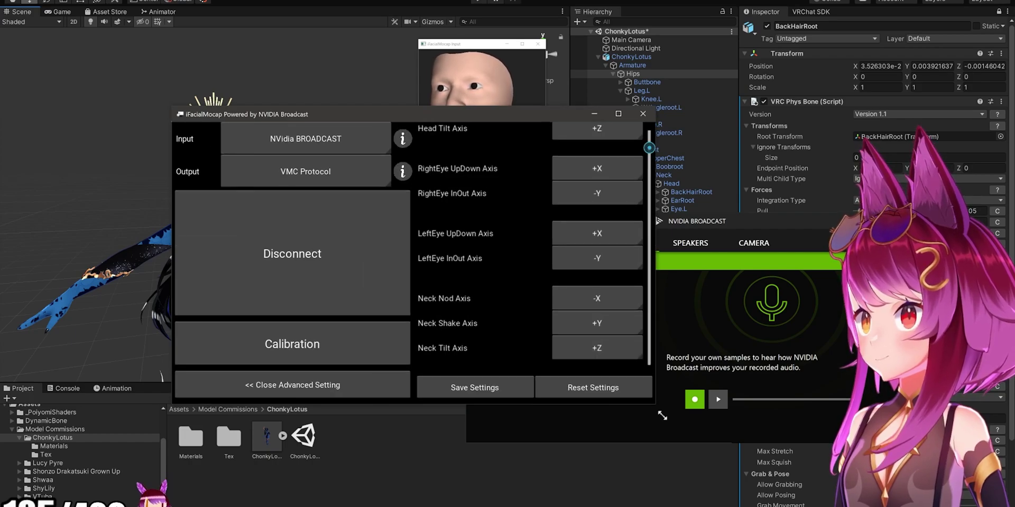
scroll(573, 199, "up", 6)
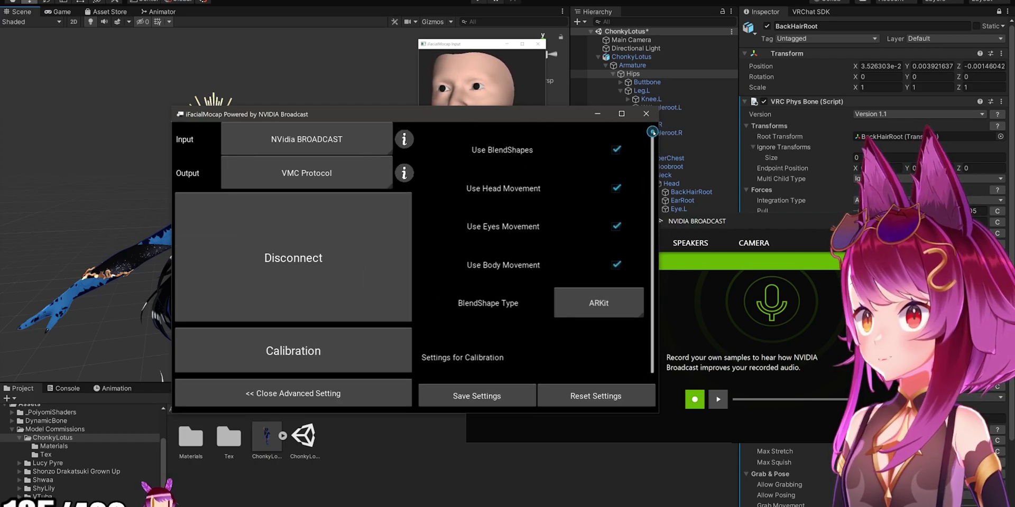
scroll(573, 199, "down", 8)
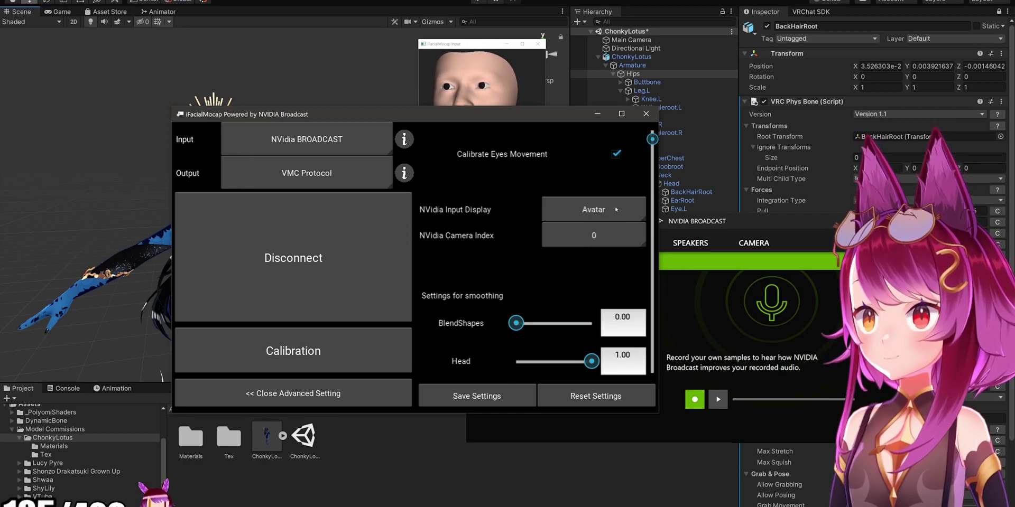
Step: Keep NVIDIA camera index 0 and move the face preview window down and right
left_click_drag(541, 111, 435, 106)
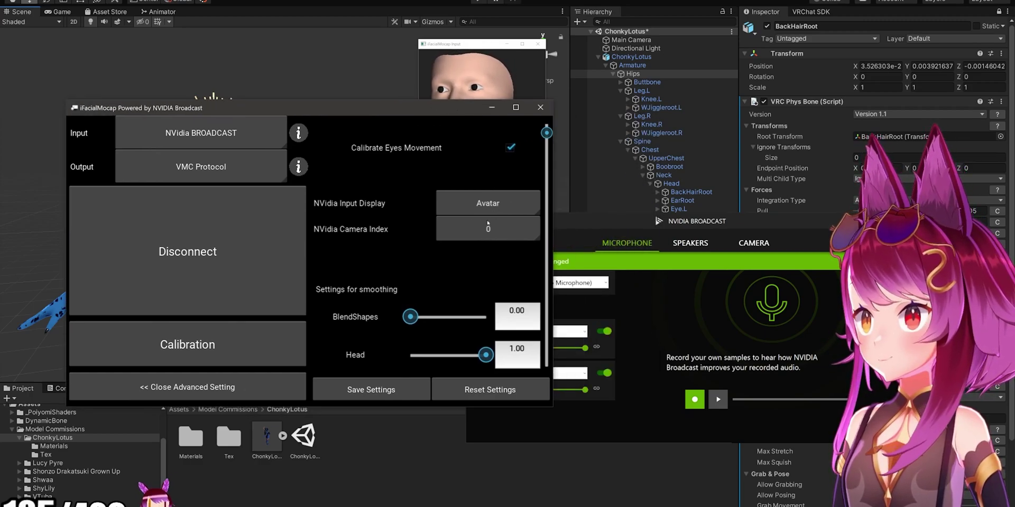
left_click(470, 233)
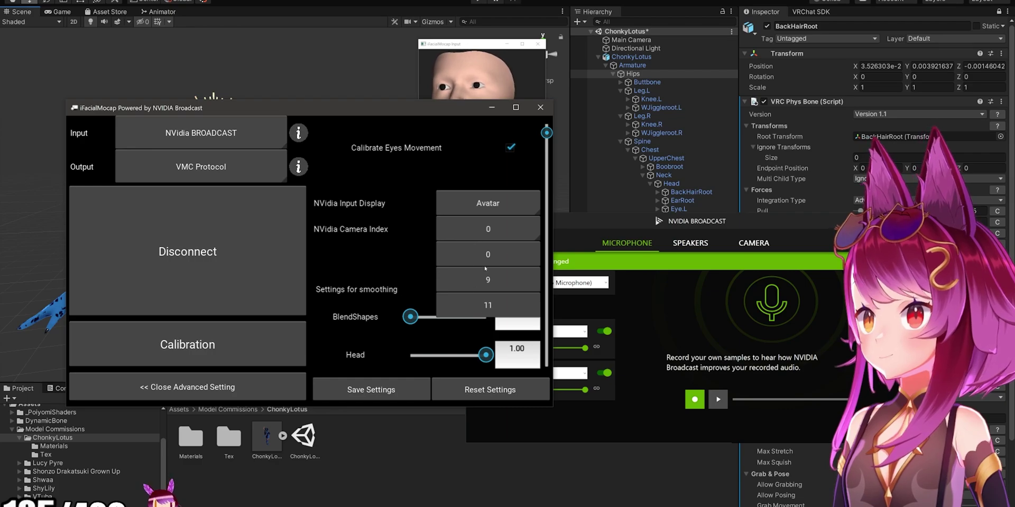
left_click(483, 181)
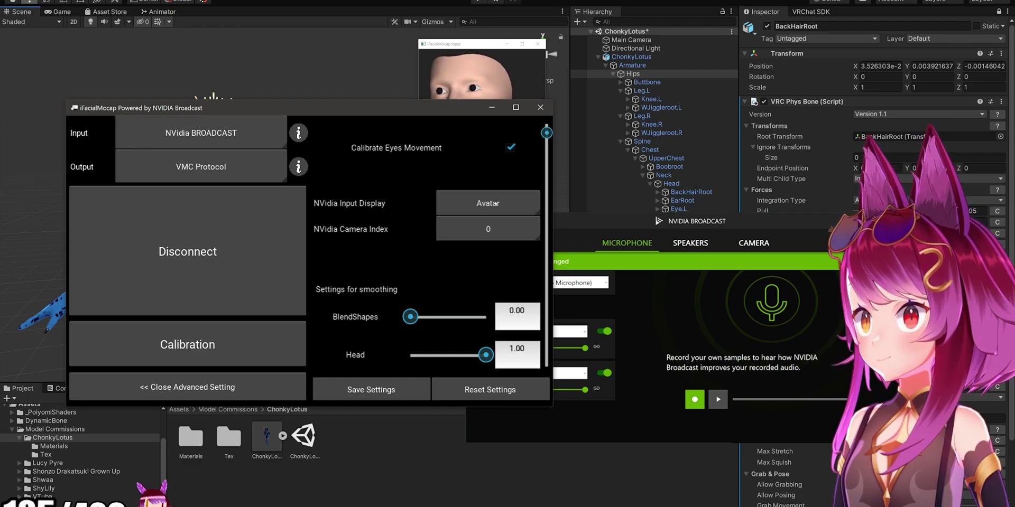
left_click_drag(403, 112, 362, 115)
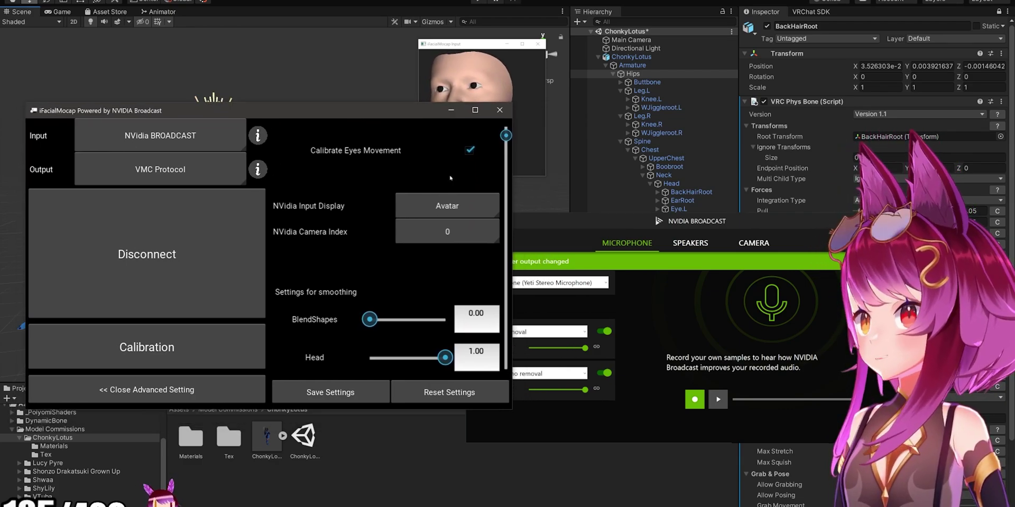
left_click_drag(475, 44, 605, 64)
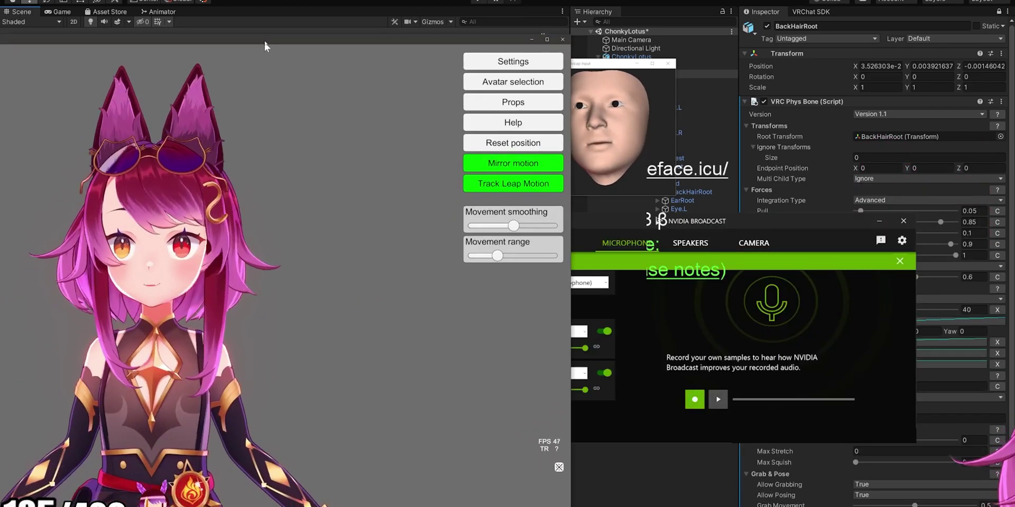
Step: Centre the VSeeFace window and open its General settings
left_click_drag(266, 42, 582, 18)
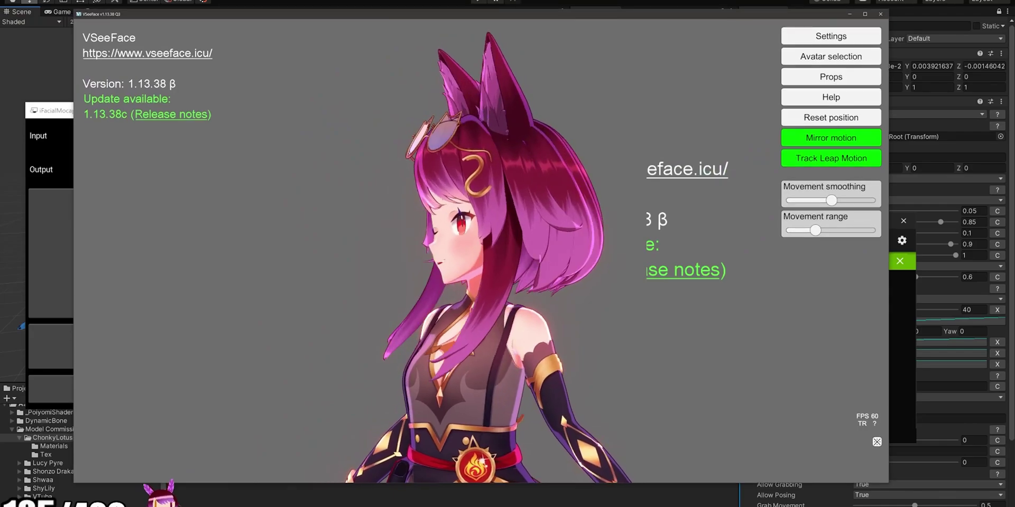
left_click(830, 36)
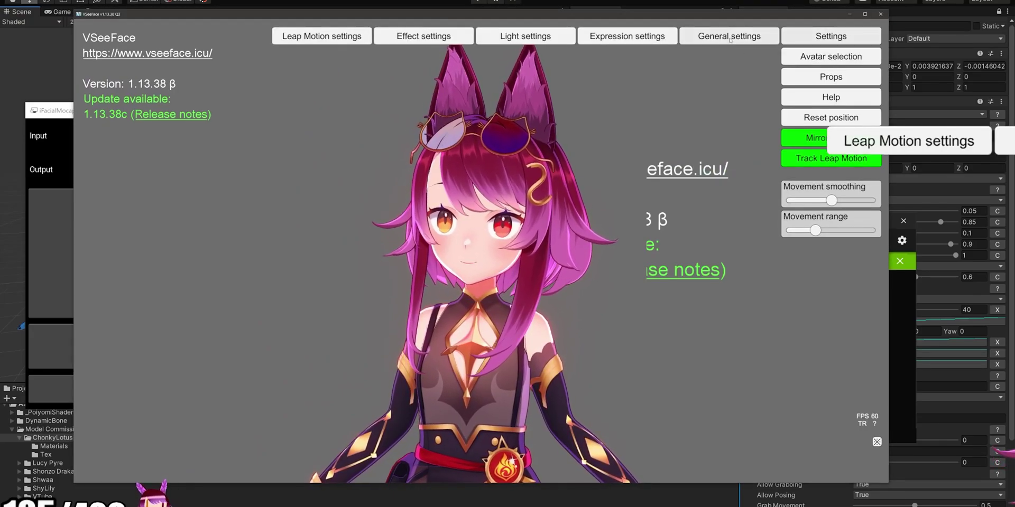
left_click(732, 38)
left_click_drag(364, 134, 467, 98)
left_click_drag(500, 125, 502, 265)
scroll(324, 216, "up", 10)
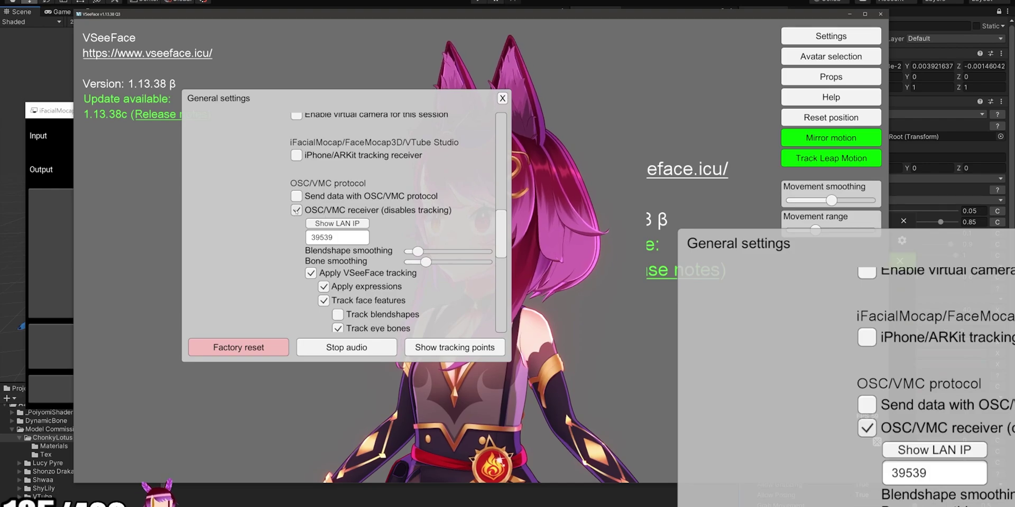
Step: Enable the OSC/VMC receiver on port 39539 with Apply VSeeFace tracking ticked
left_click(307, 210)
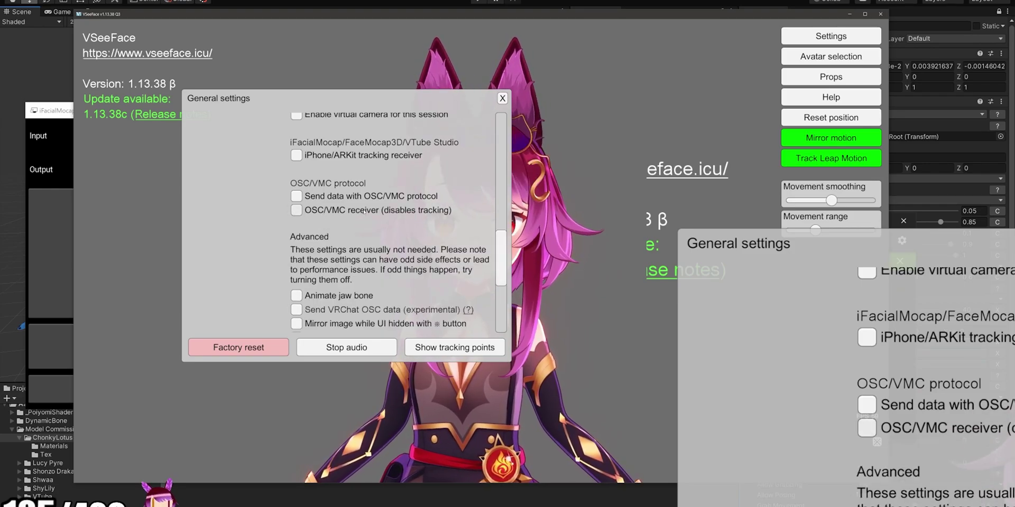
left_click(296, 210)
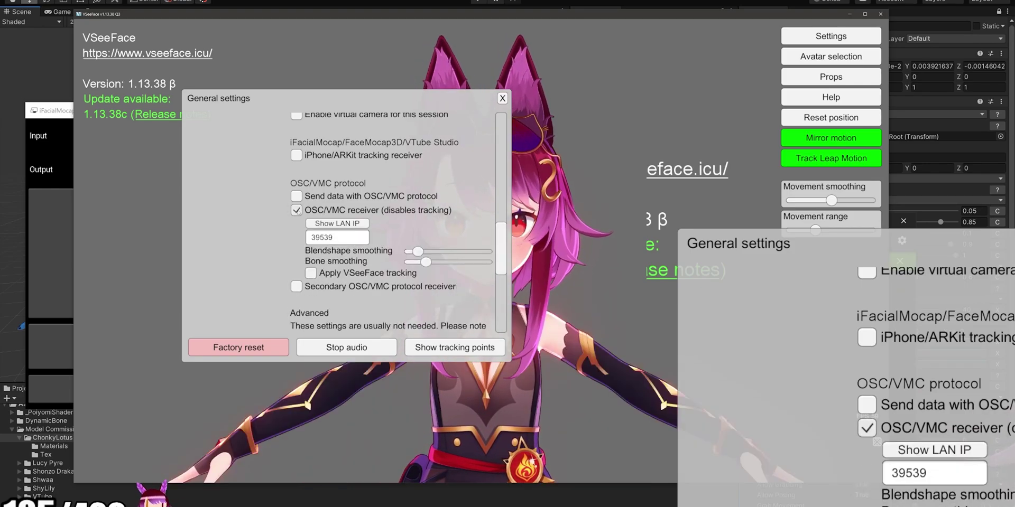
left_click(310, 273)
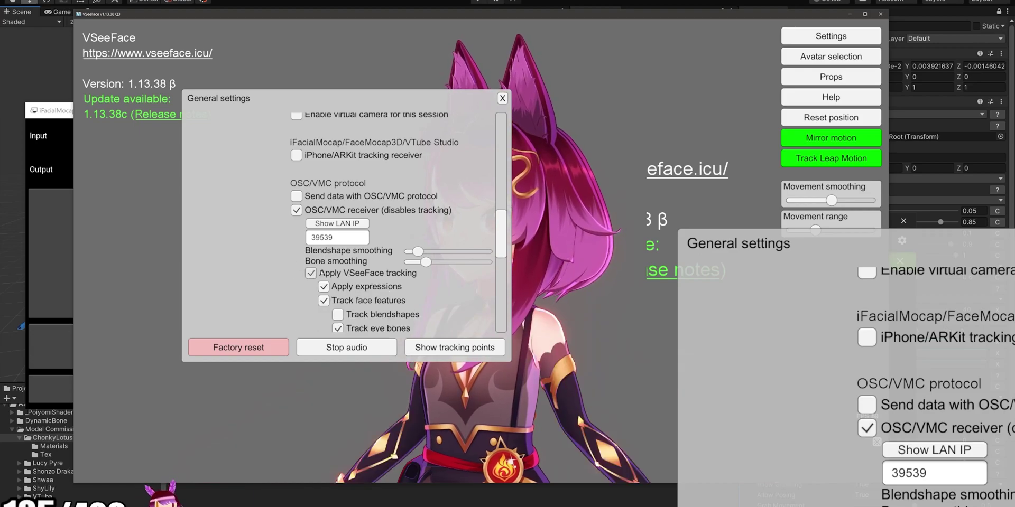
scroll(409, 156, "down", 4)
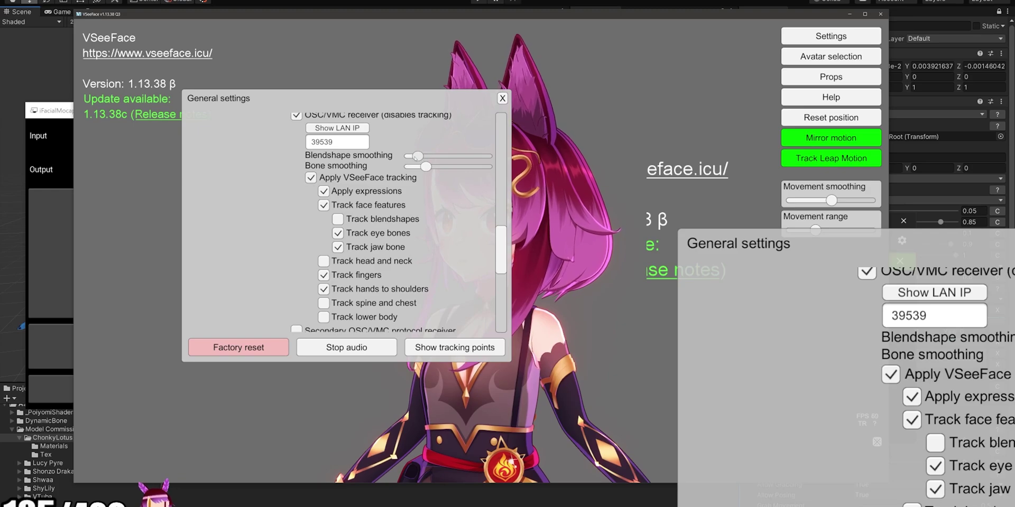
left_click(427, 169)
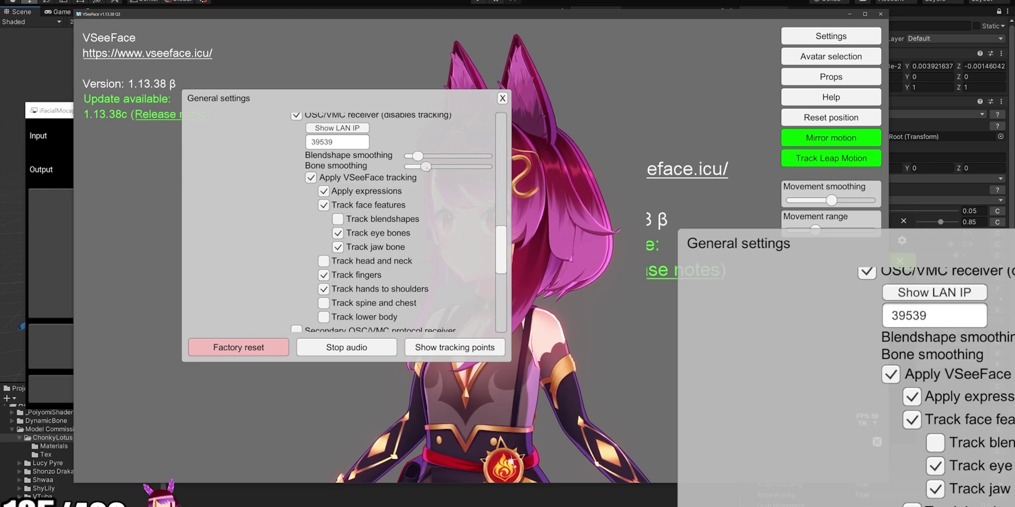
scroll(456, 196, "down", 2)
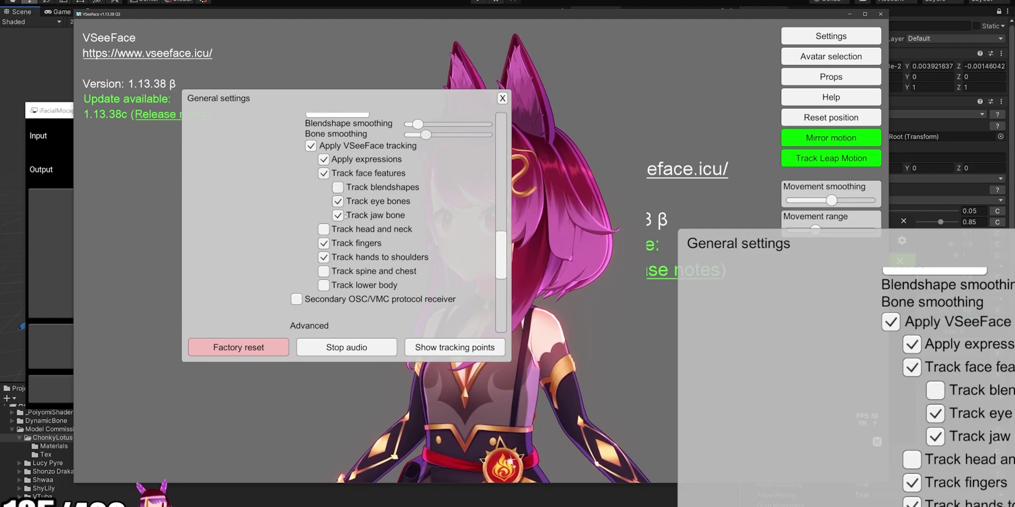
left_click(323, 257)
left_click(323, 243)
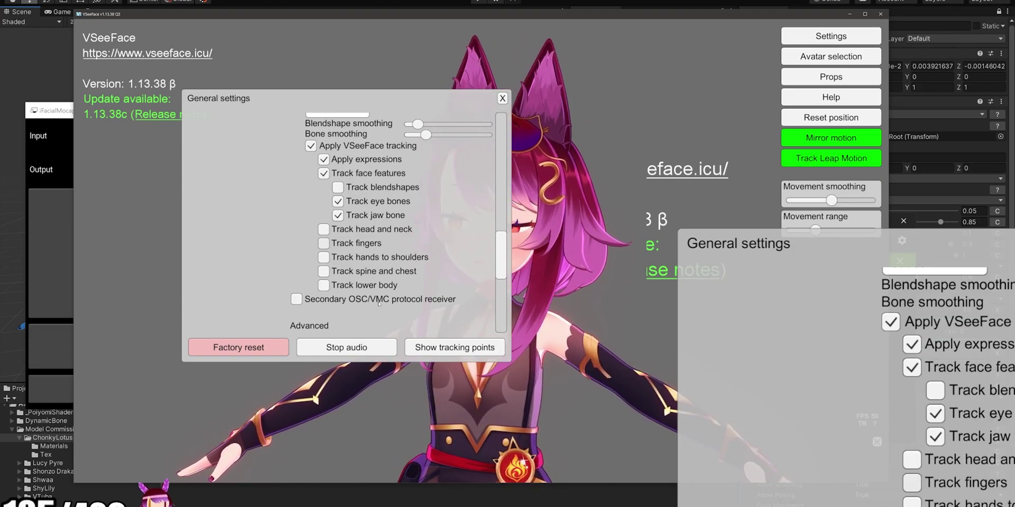
left_click(324, 258)
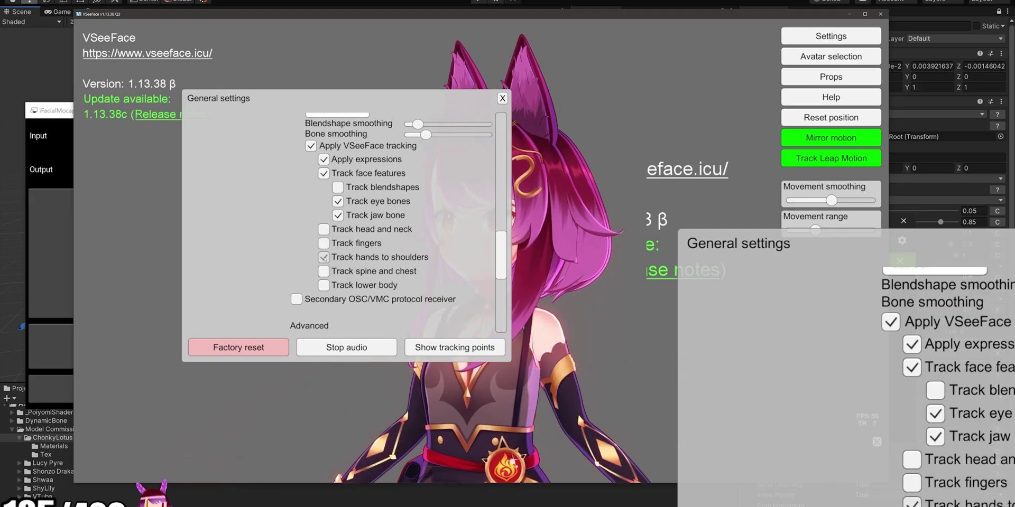
left_click(323, 243)
left_click_drag(505, 98, 504, 112)
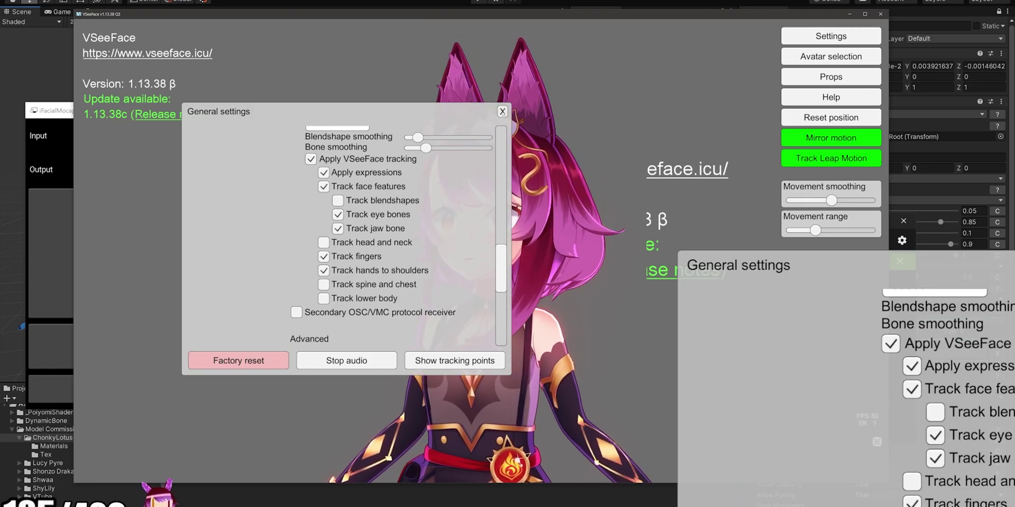
left_click_drag(408, 126, 285, 149)
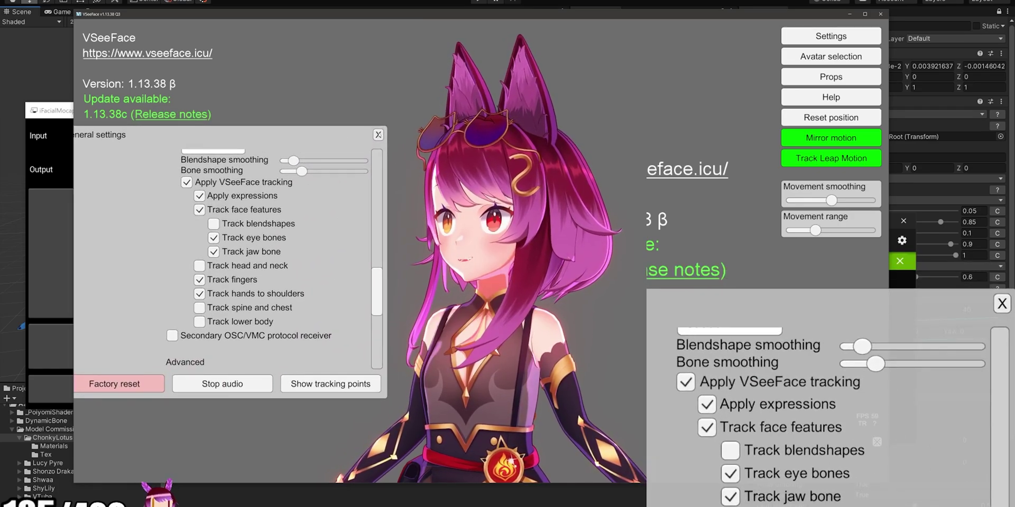
Step: Close VSeeFace's General settings, reposition its window, and place the iFacialMocap face preview beside the avatar
left_click(380, 135)
mouse_move(590, 16)
left_mouse_down()
mouse_move(655, 45)
mouse_move(591, 14)
left_mouse_up()
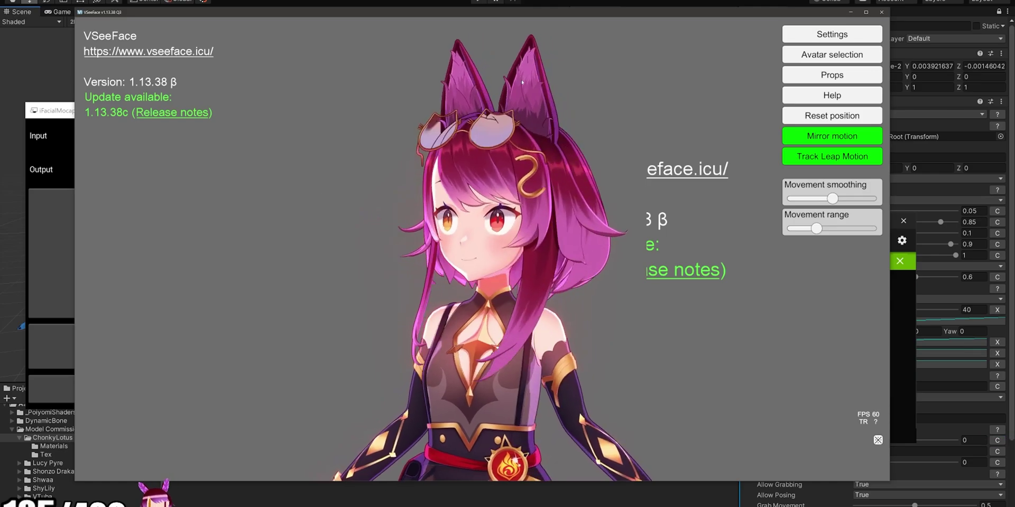
mouse_move(483, 14)
left_mouse_down()
mouse_move(511, 33)
mouse_move(499, 10)
left_mouse_up()
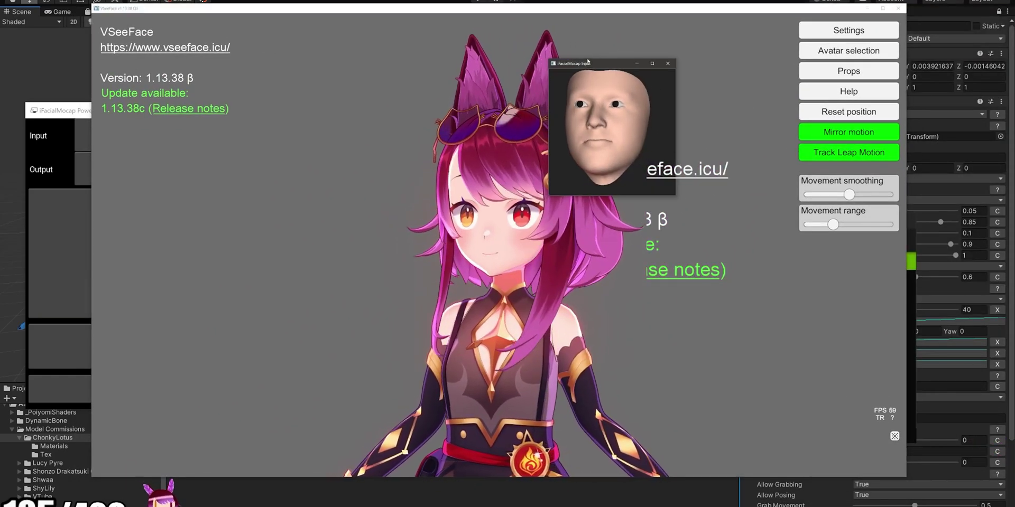
left_click_drag(589, 64, 706, 149)
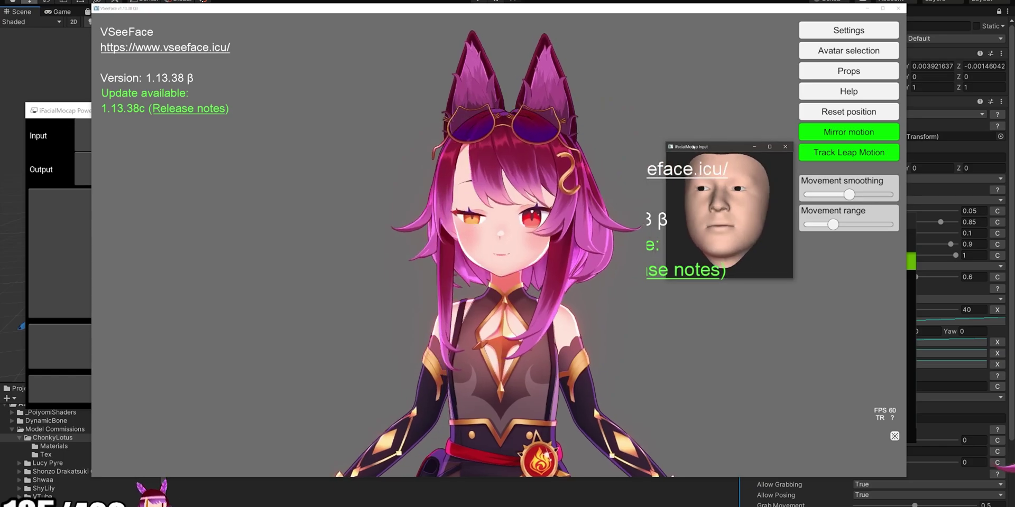
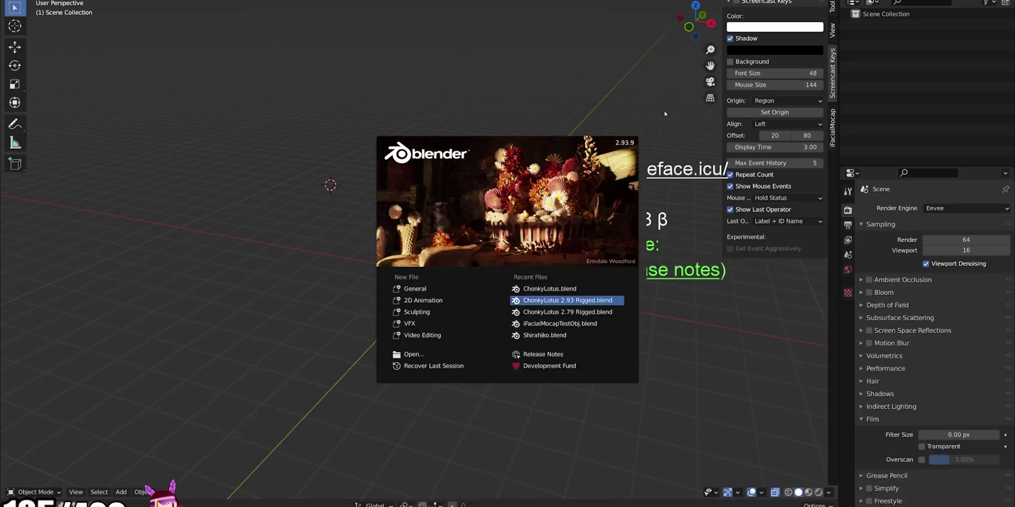
Step: Open ChonkyLotus 2.93 Rigged.blend from Recent Files and frame the character's upper body
left_click(567, 300)
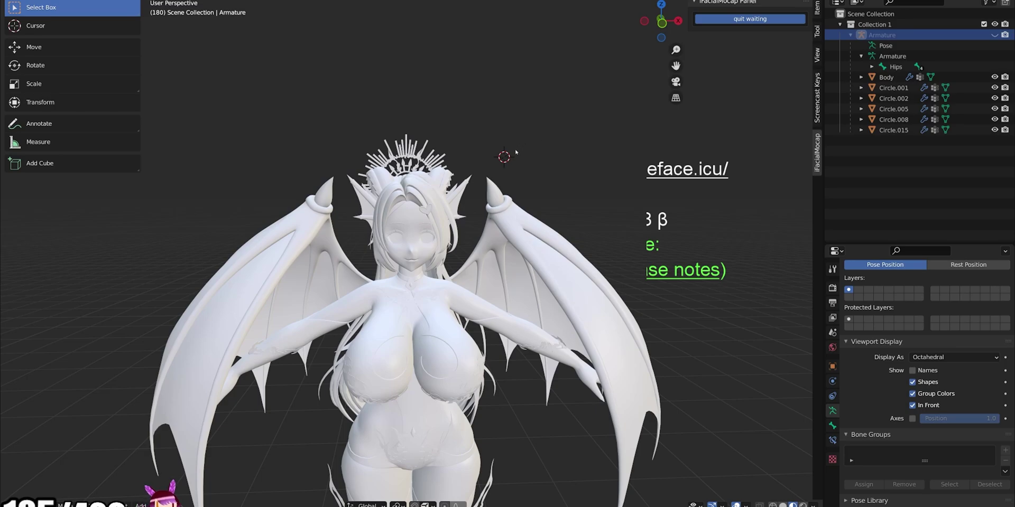
scroll(515, 152, "up", 5)
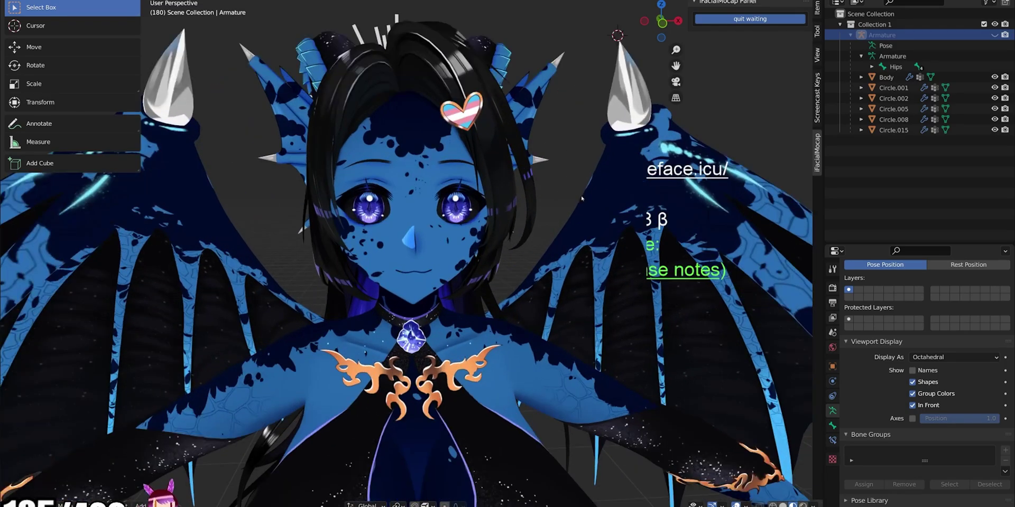
middle_click_drag(523, 154, 484, 134, "shift")
Step: Stop the iFacialMocap add-on waiting for a connection and reframe the whole character
left_click(784, 19)
scroll(530, 161, "down", 2)
middle_click_drag(530, 162, 554, 172, "shift")
scroll(553, 172, "up", 1)
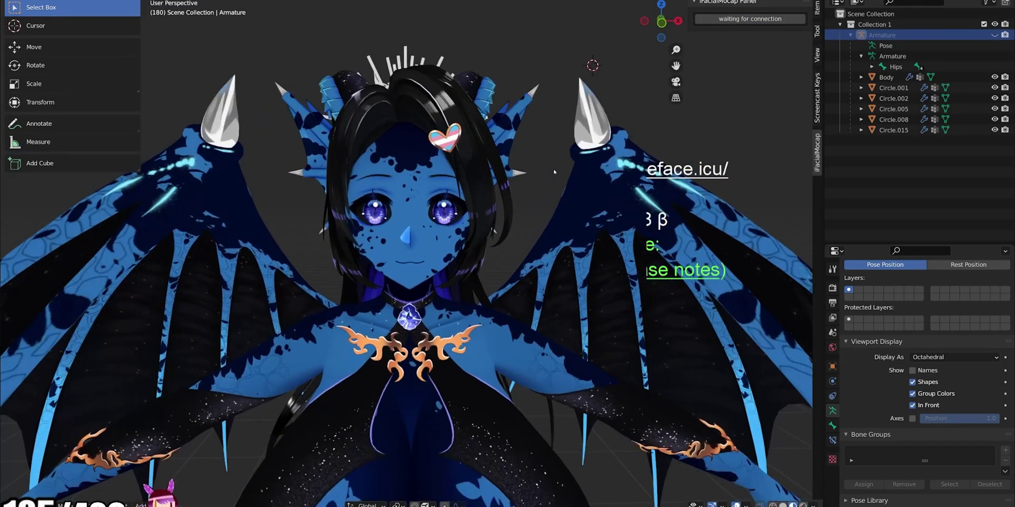
Step: Disconnect iFacialMocap from VMC Protocol and set its Output to Blender
key("alt+Tab")
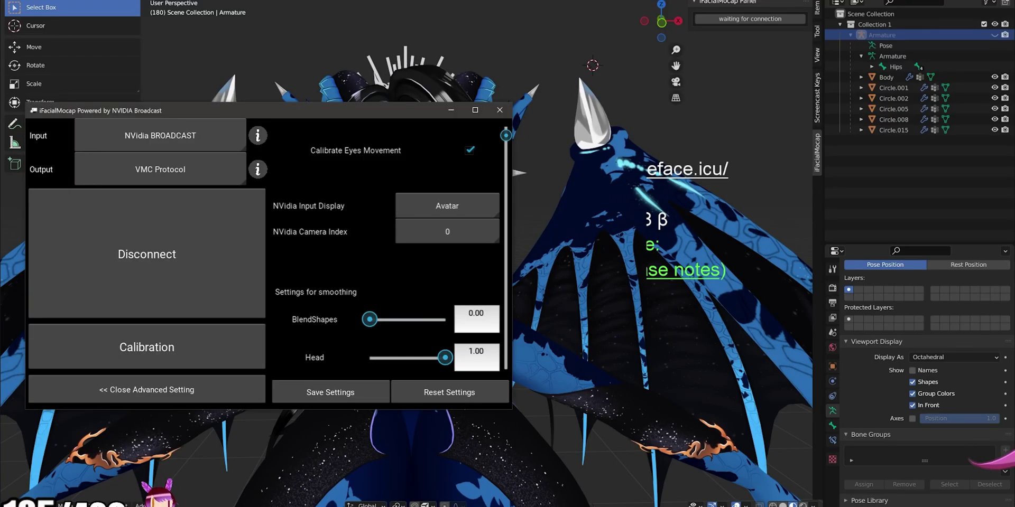
left_click_drag(305, 117, 594, 78)
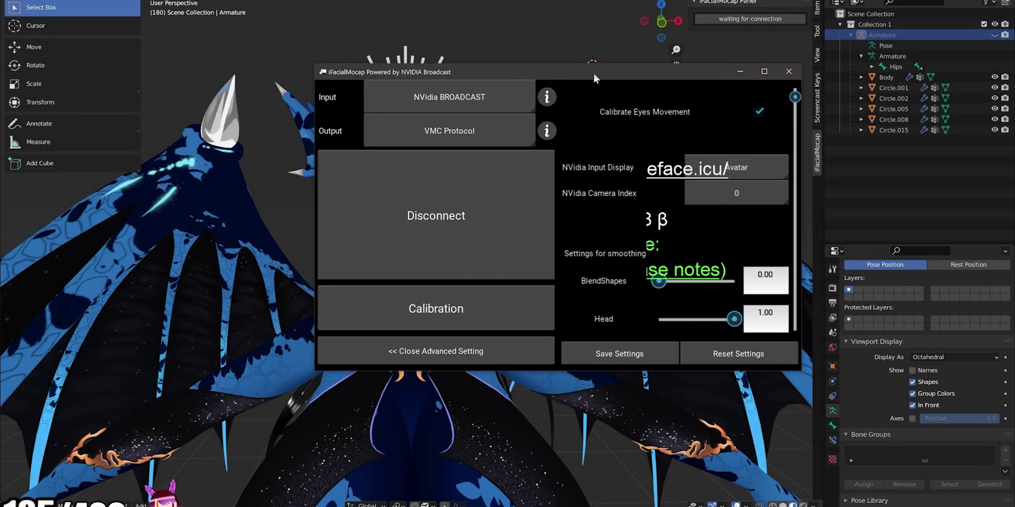
left_click(449, 192)
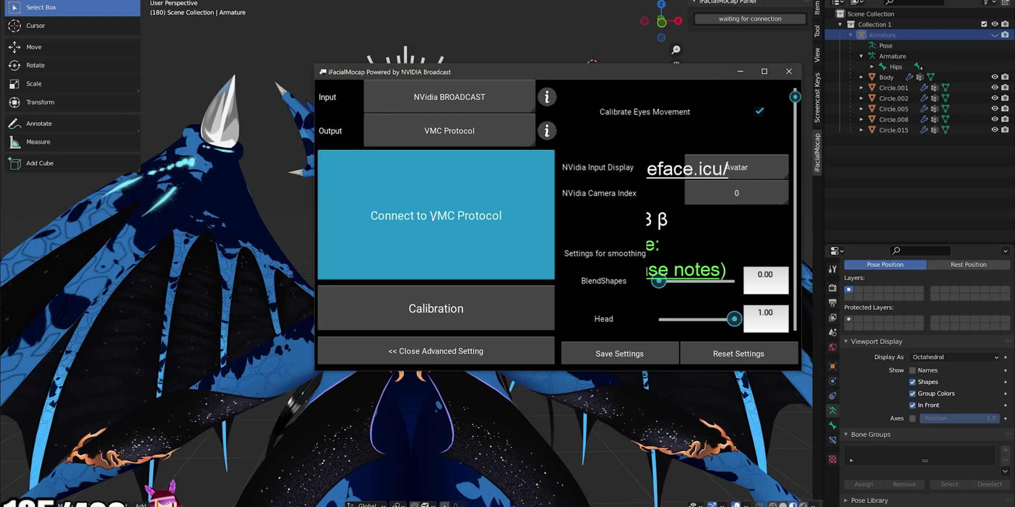
left_click(449, 131)
left_click(446, 165)
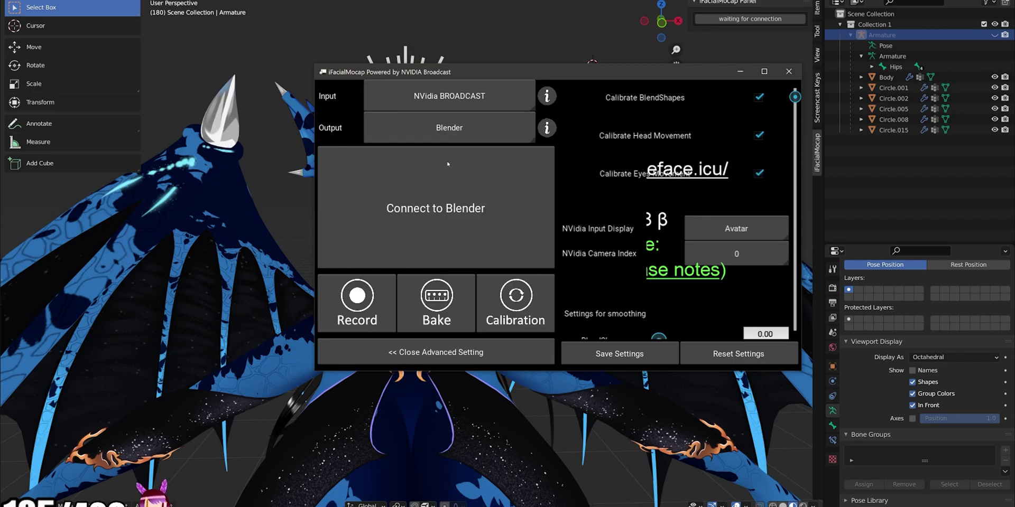
left_click_drag(565, 77, 361, 95)
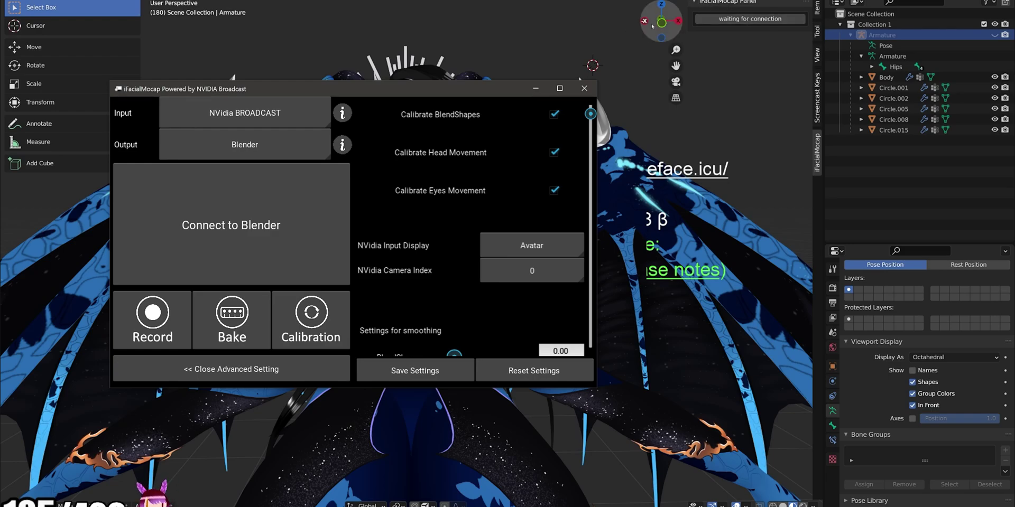
Step: Open the folder holding iFacialMocap's Blender add-on from the Addon tab
scroll(485, 216, "up", 10)
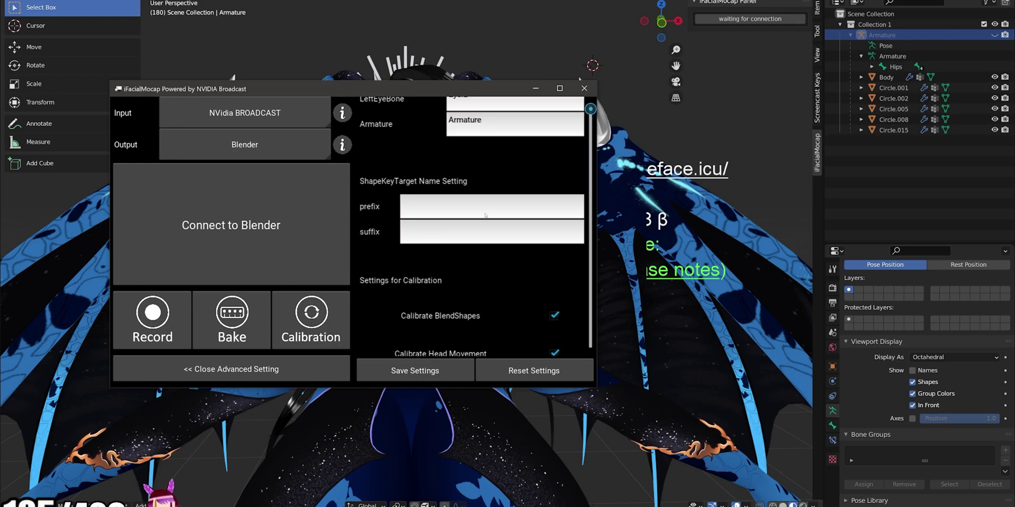
scroll(485, 216, "up", 4)
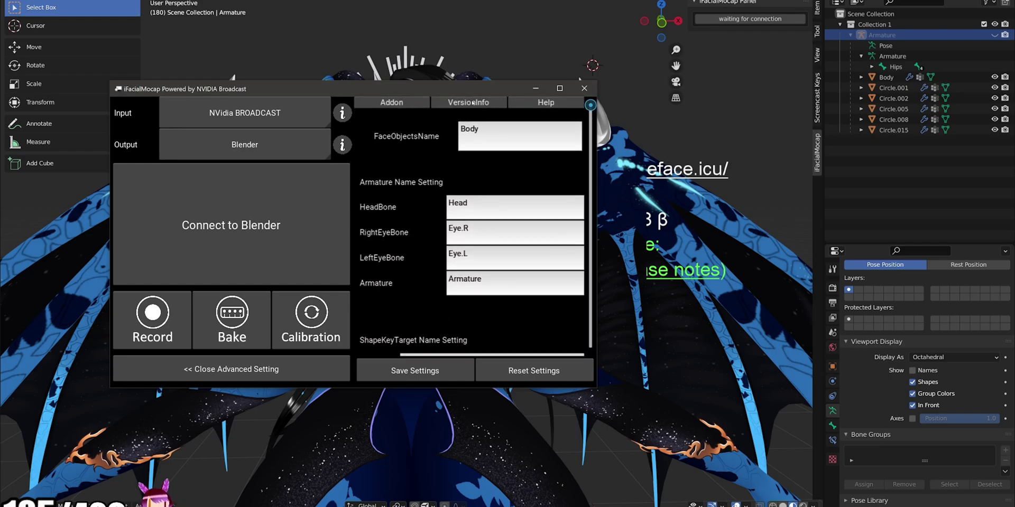
left_click(395, 104)
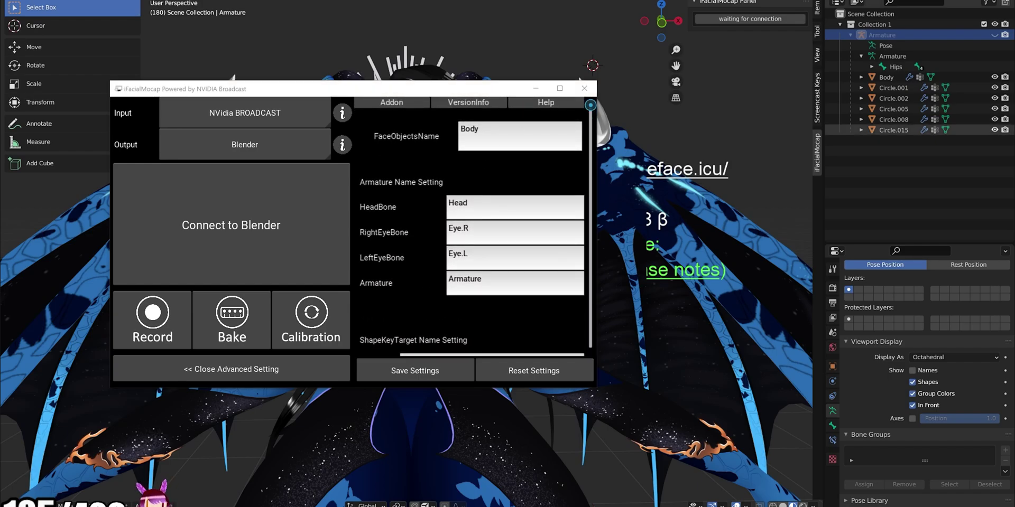
left_click_drag(1014, 221, 628, 68)
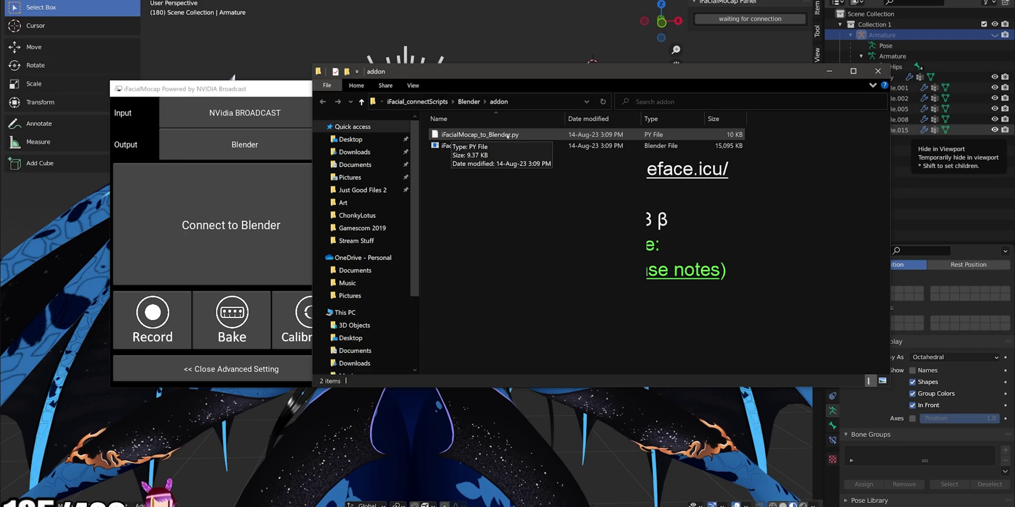
Step: Copy the addon folder's full path from File Explorer and return to Blender
left_click_drag(598, 73, 672, 178)
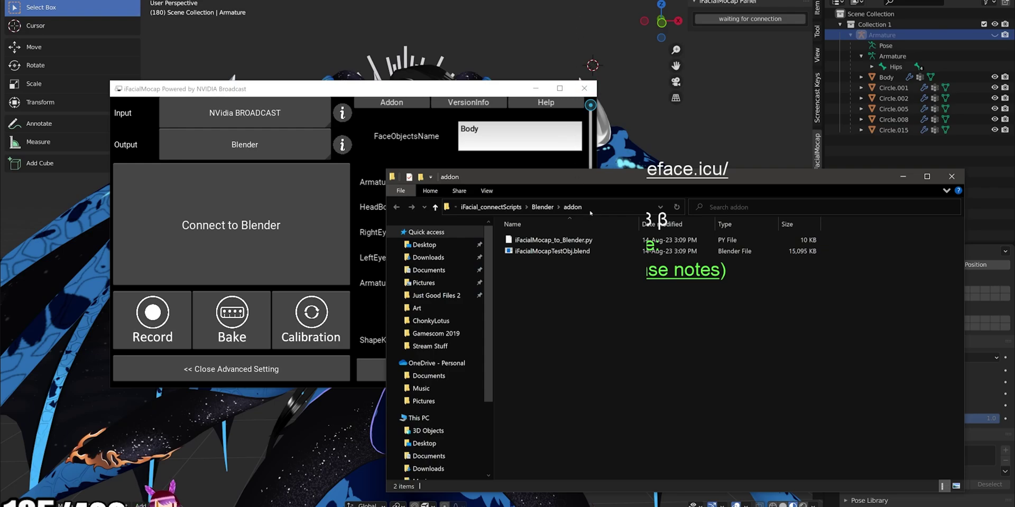
left_click(595, 208)
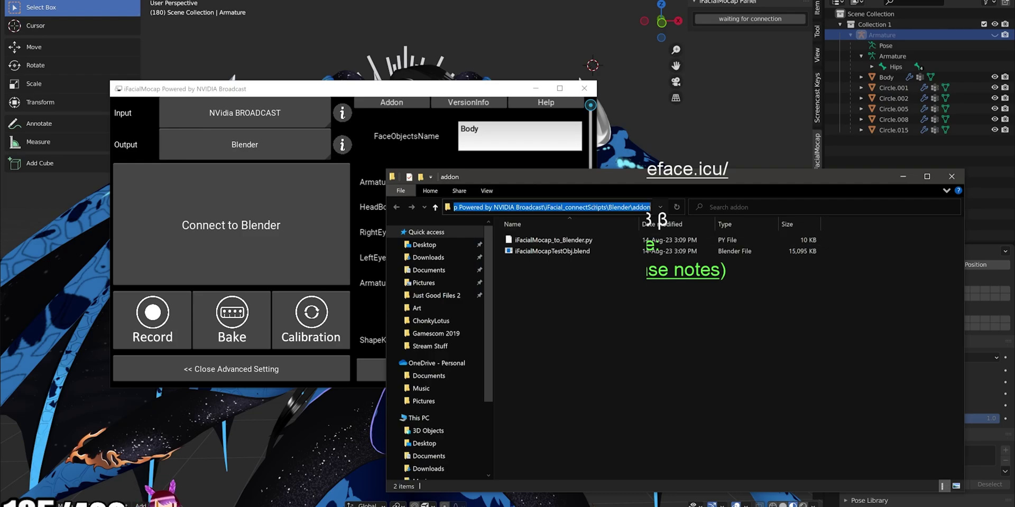
left_click(603, 5)
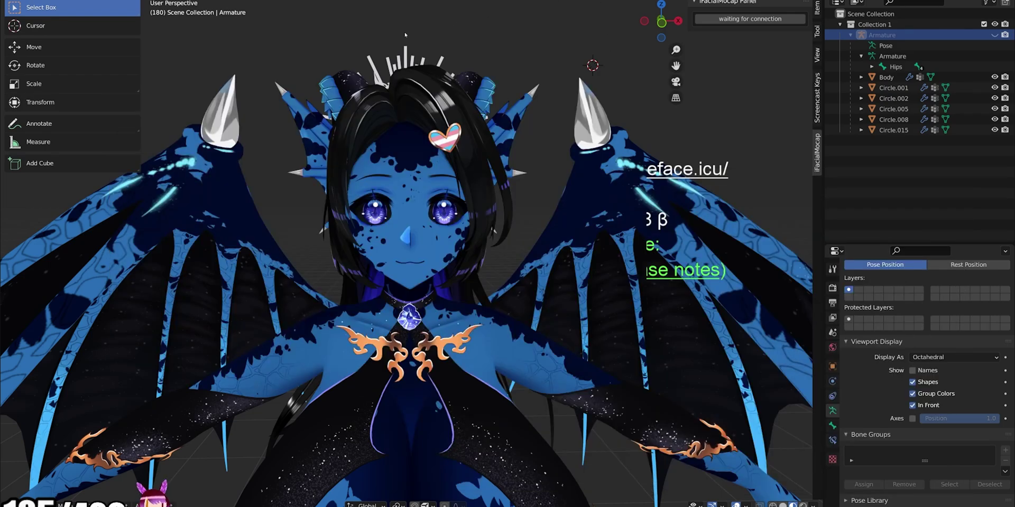
key("ctrl+comma")
Step: Install the add-on by pasting the addon folder path and picking iFacialMocap_to_Blender.py
left_click_drag(370, 263, 425, 98)
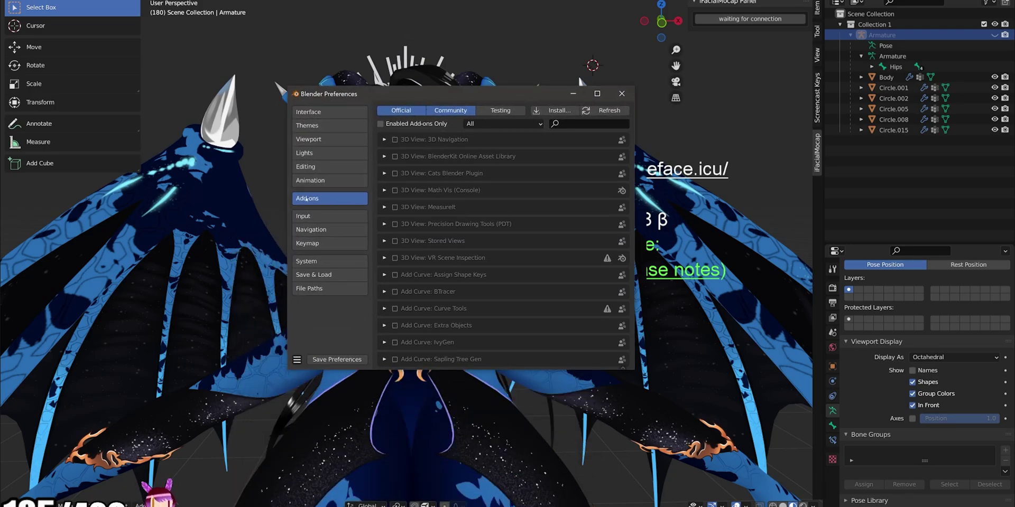
left_click(557, 111)
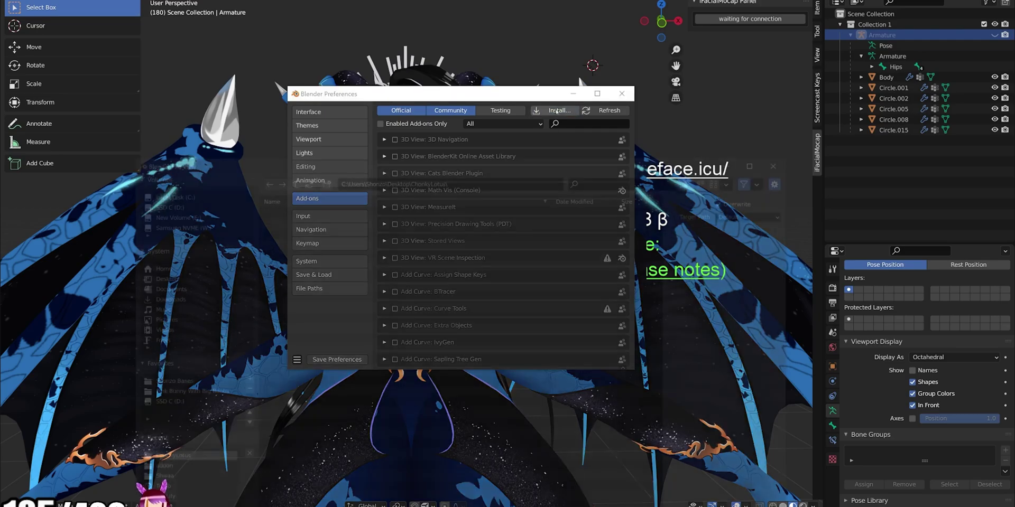
key("ctrl+v")
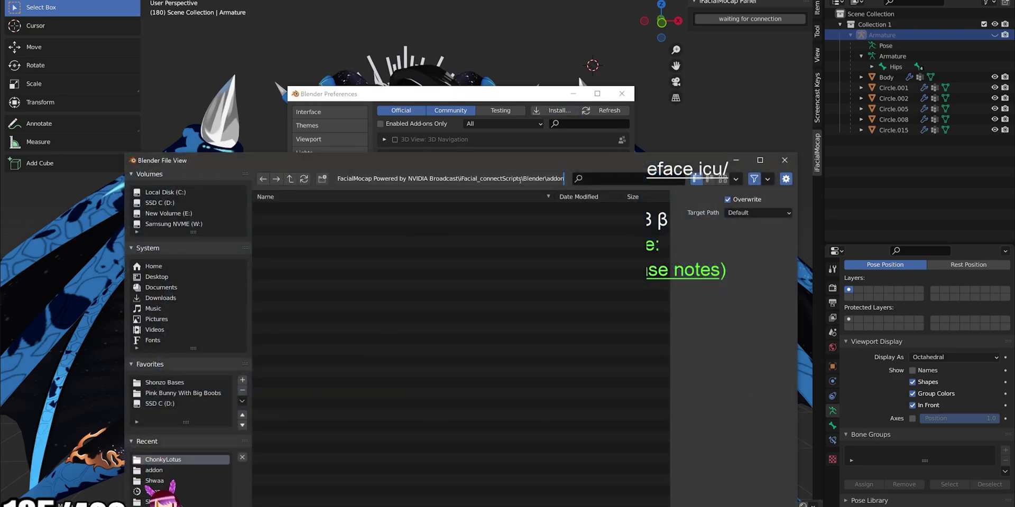
key("Return")
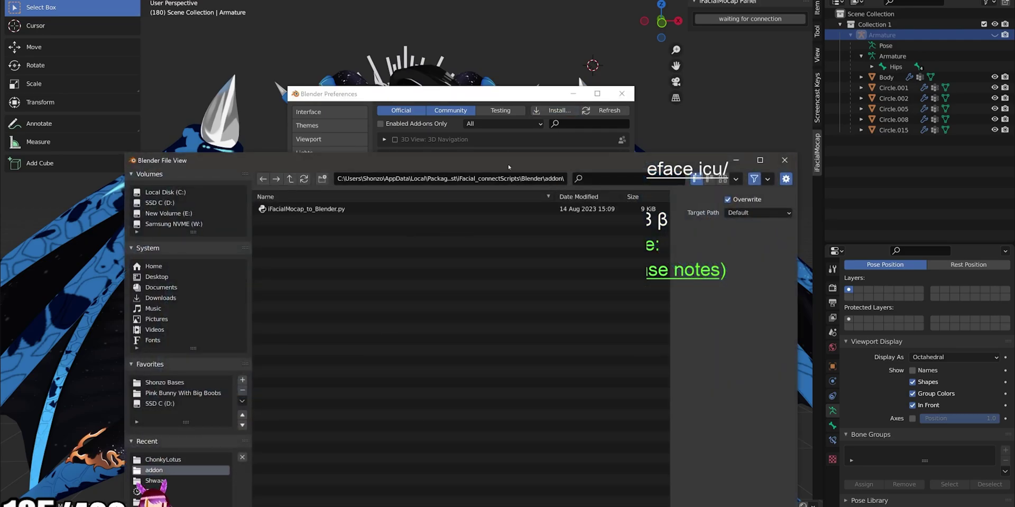
left_click_drag(370, 160, 384, 80)
left_click(336, 128)
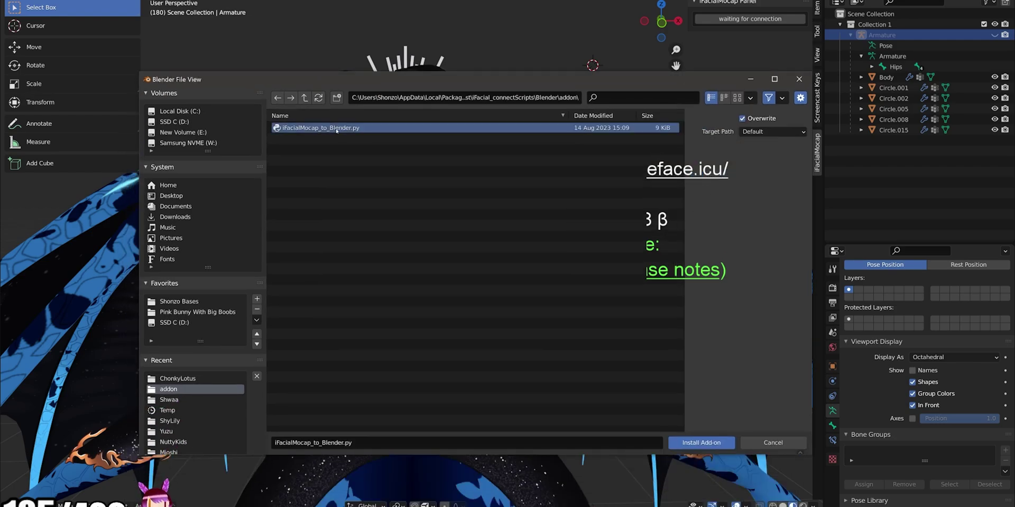
left_click(805, 79)
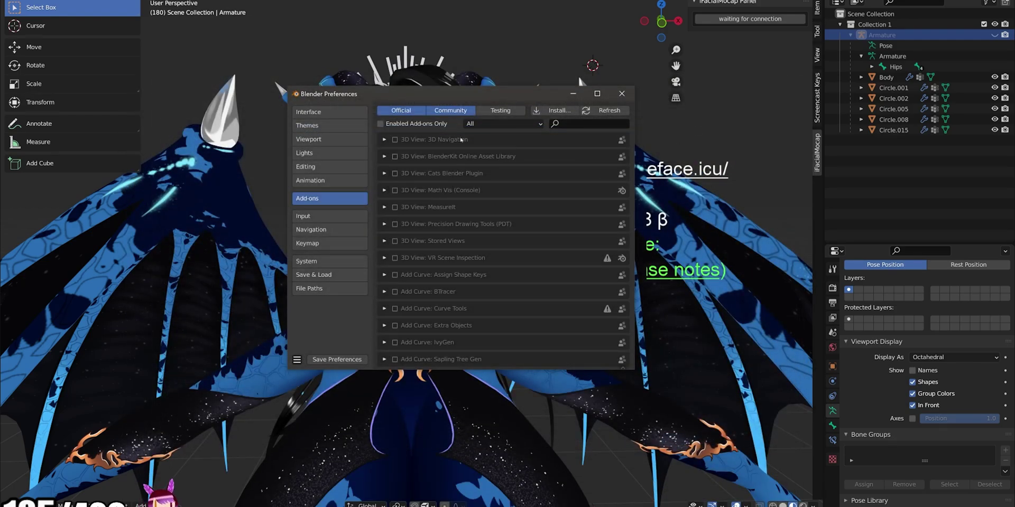
Step: Search add-ons for 'ifac' to confirm iFacialMocap is enabled, then save preferences
left_click(594, 124)
type("ifac")
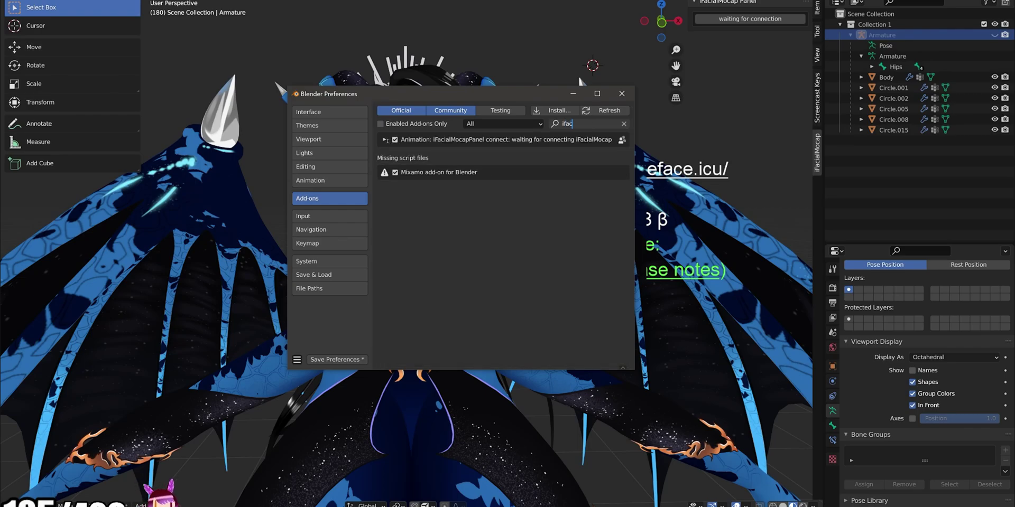
key("Return")
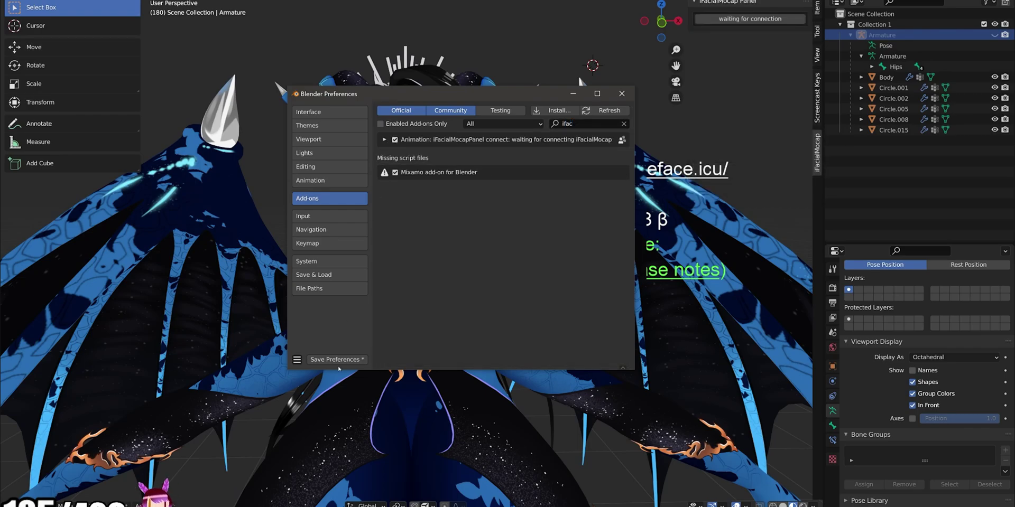
left_click(338, 360)
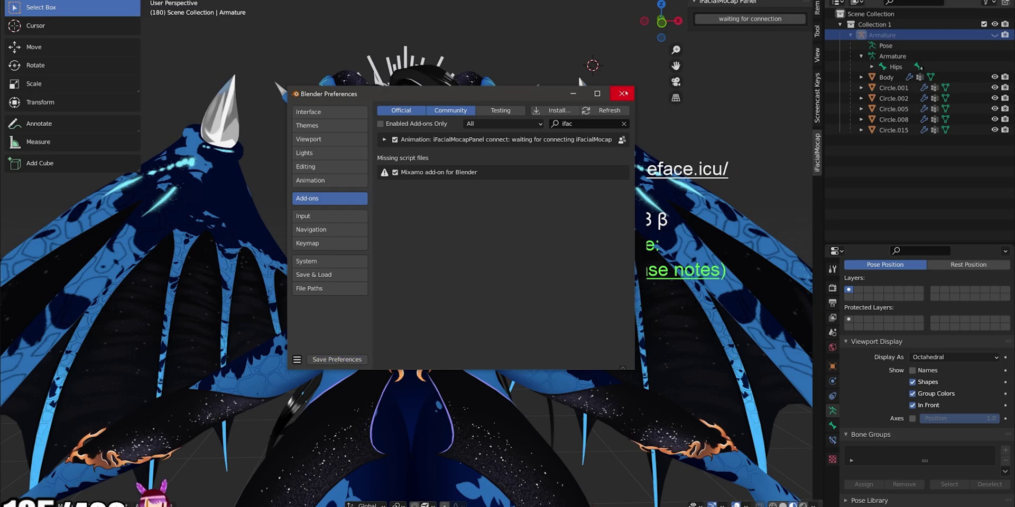
left_click(626, 94)
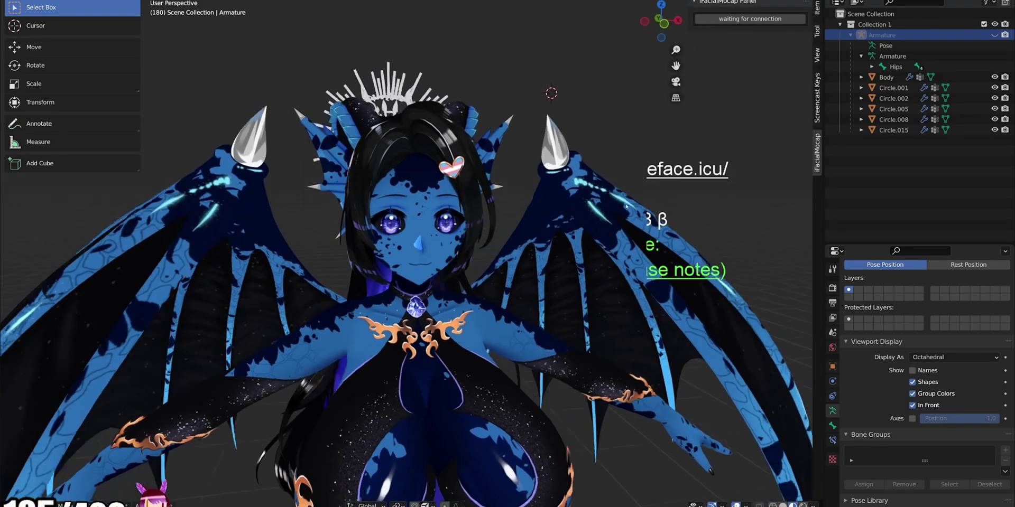
Step: Start live face tracking: Blender waits for a connection and iFacialMocap streams into it
left_click(751, 20)
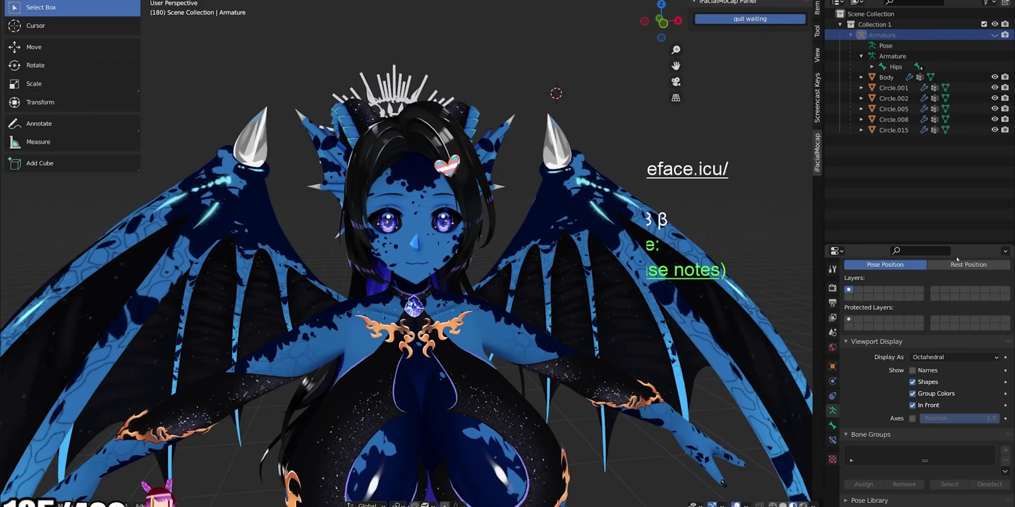
key("alt+Tab")
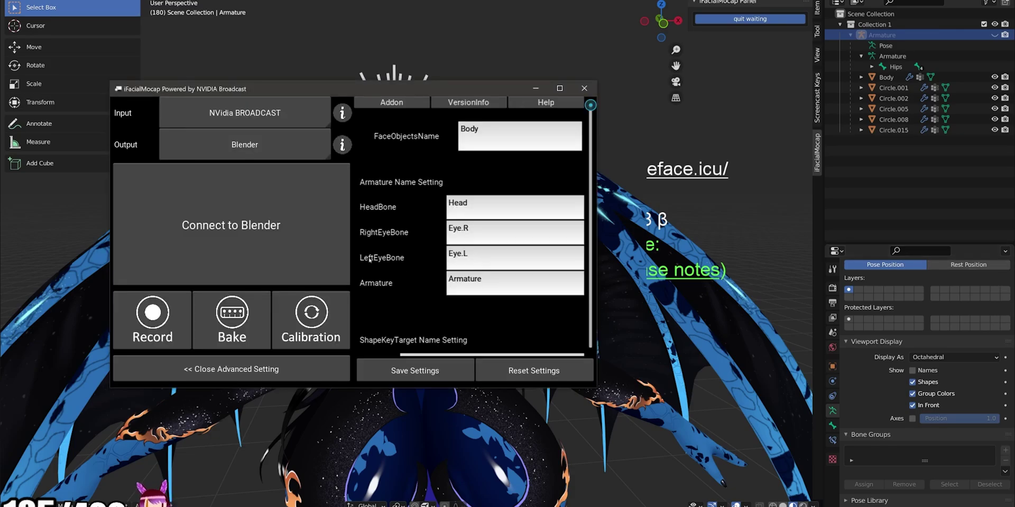
left_click(266, 230)
key("alt+Tab")
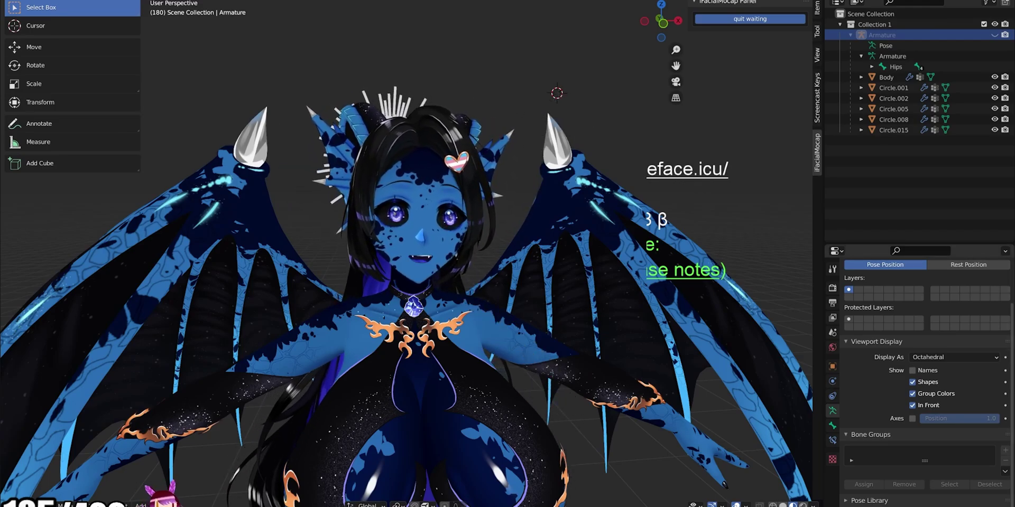
Step: Minimize iFacialMocap's settings and place the face input preview beside the avatar
key("alt+Tab")
left_click(537, 88)
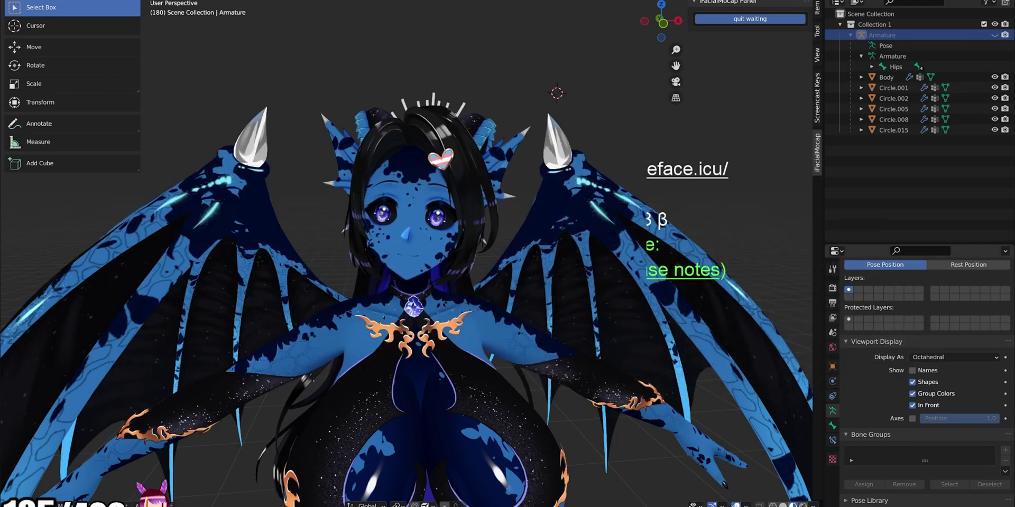
key("alt+Tab")
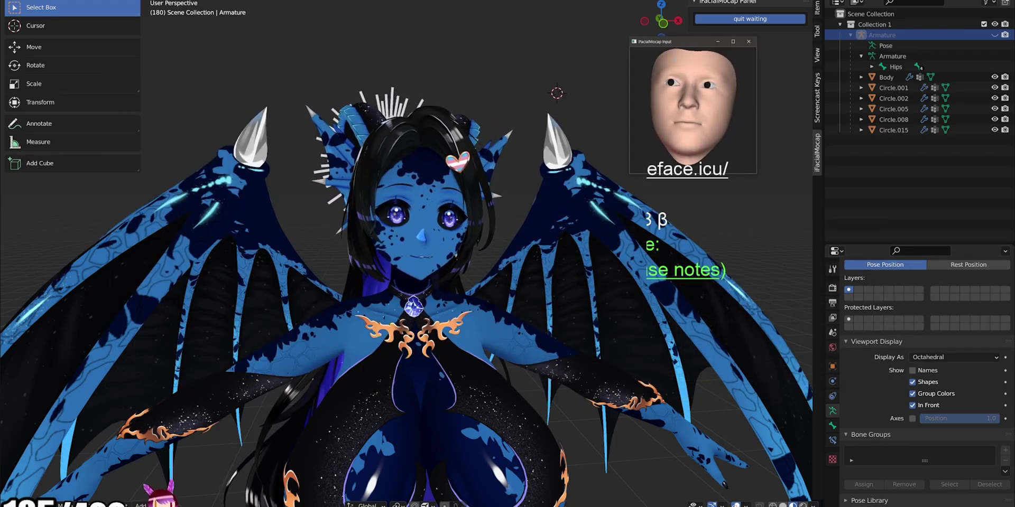
left_click_drag(681, 47, 635, 132)
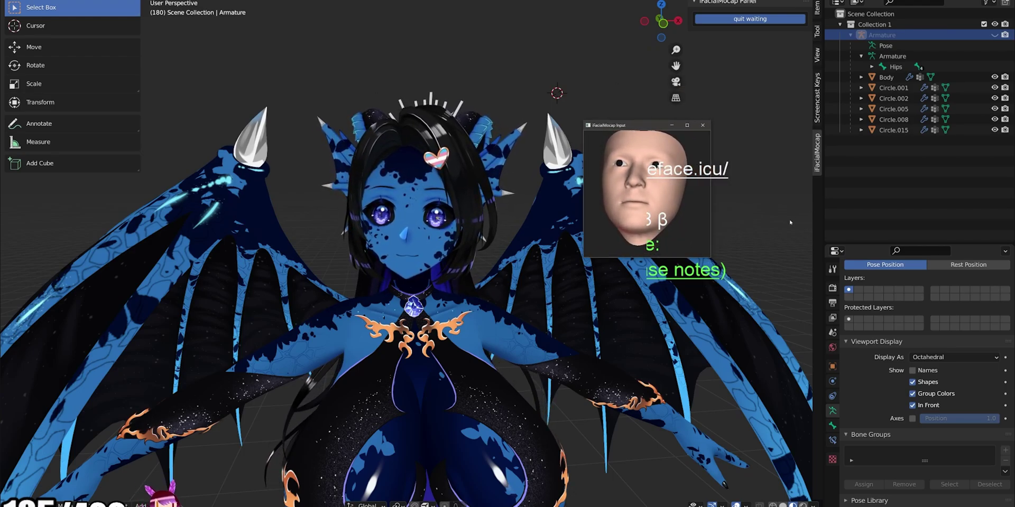
key("alt+Tab")
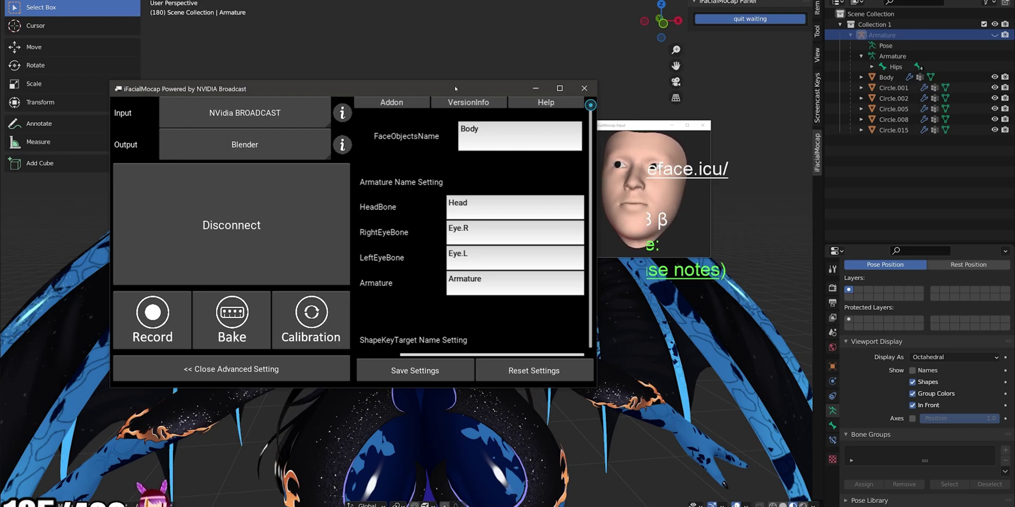
Step: Reposition and resize the iFacialMocap settings window to uncover the avatar's head
left_click_drag(456, 89, 460, 79)
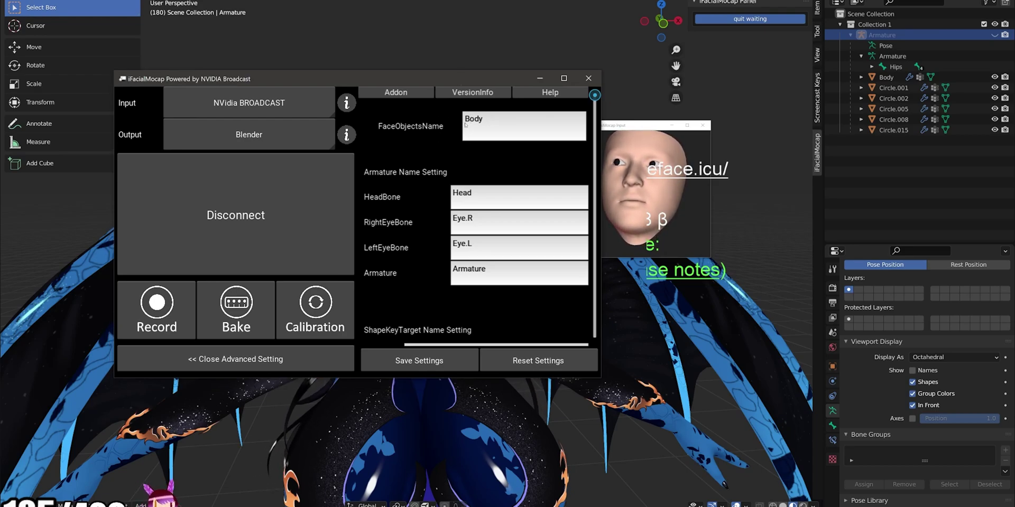
left_click_drag(475, 79, 451, 71)
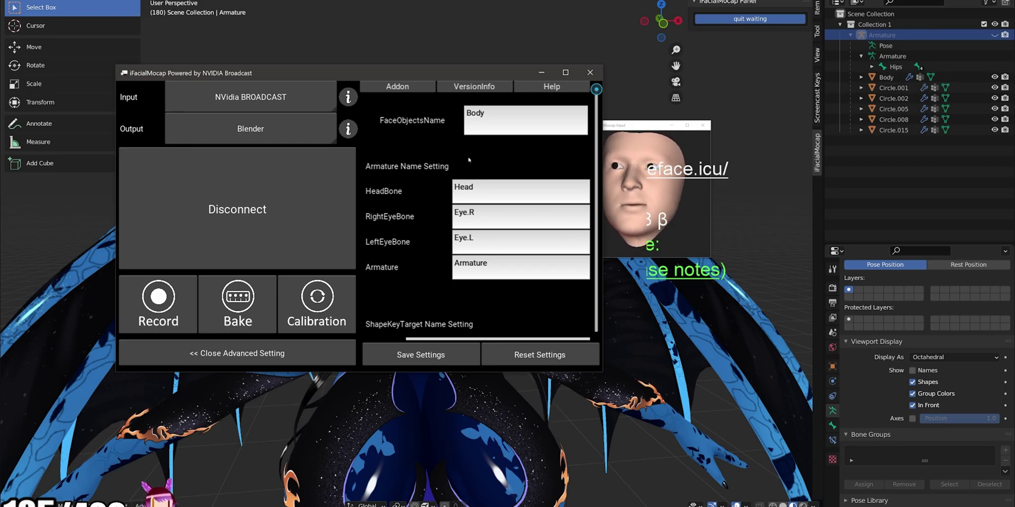
left_click_drag(461, 66, 438, 355)
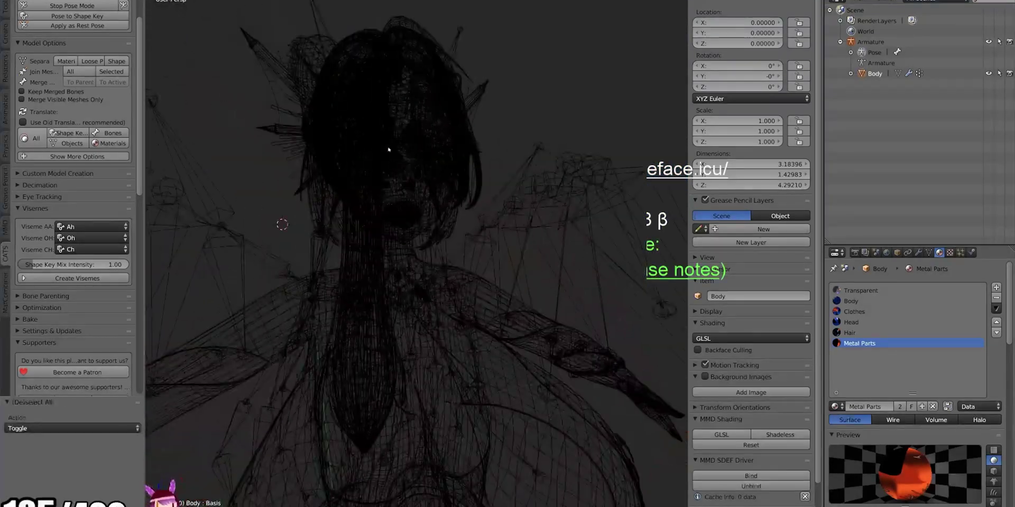
Step: Select the older rig's PonyTailRoot bone and a back hair bone in Edit Mode
scroll(372, 111, "up", 2)
right_click(372, 112)
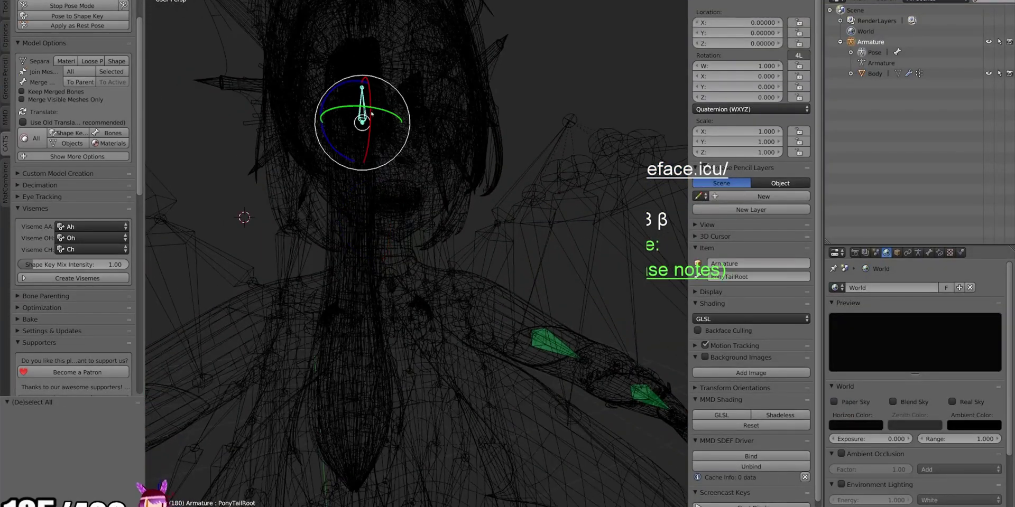
key("Tab")
middle_click_drag(371, 108, 468, 217)
scroll(449, 227, "up", 2)
right_click(371, 310)
Step: Select a back hair bone joint and the RightEye bone, then switch to Pose Mode
scroll(372, 310, "down", 1)
middle_click_drag(418, 275, 458, 231, "shift")
right_click(411, 226)
scroll(411, 225, "up", 1)
right_click(401, 222)
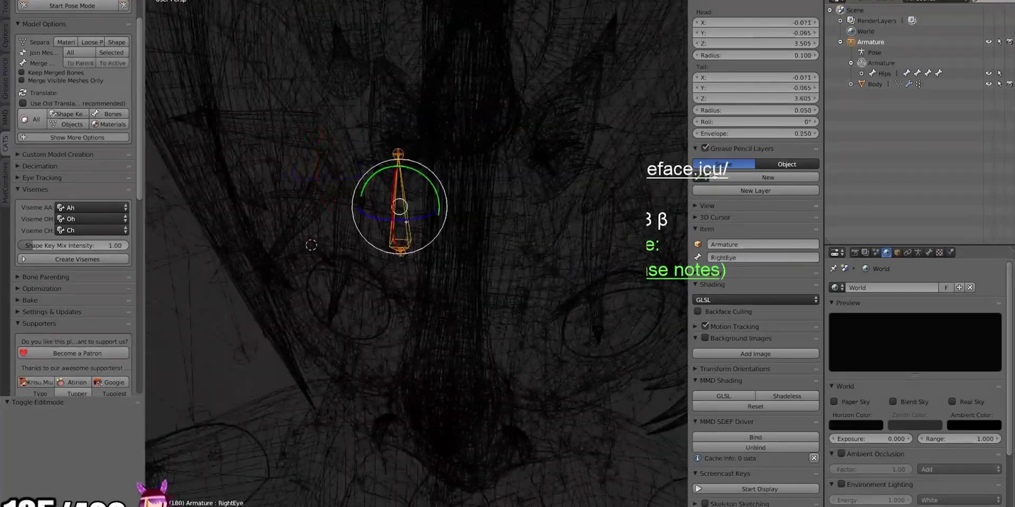
scroll(405, 225, "down", 4)
key("ctrl+Tab")
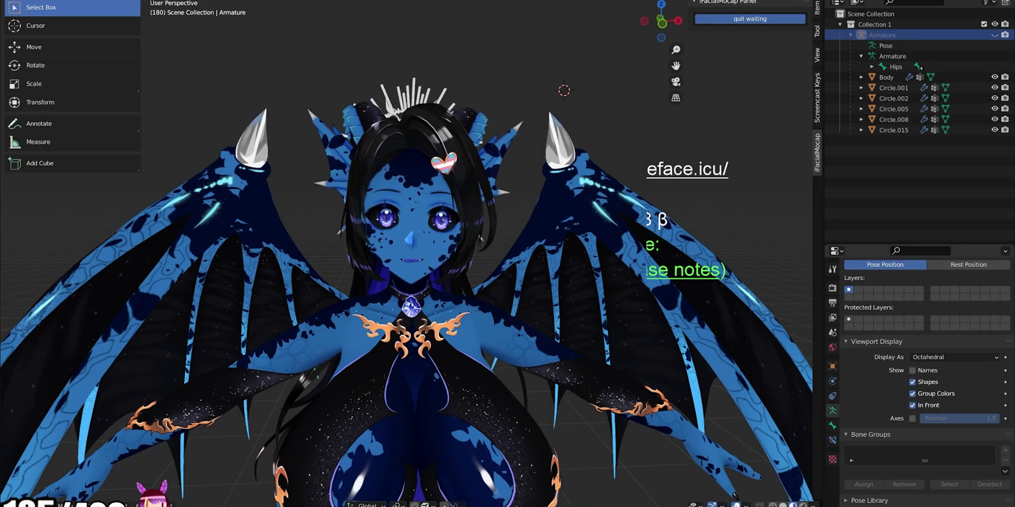
Step: Move the iFacialMocap window aside, minimize it, and isolate the Body mesh with Shift+H
key("alt+Tab")
left_click_drag(415, 361, 827, 63)
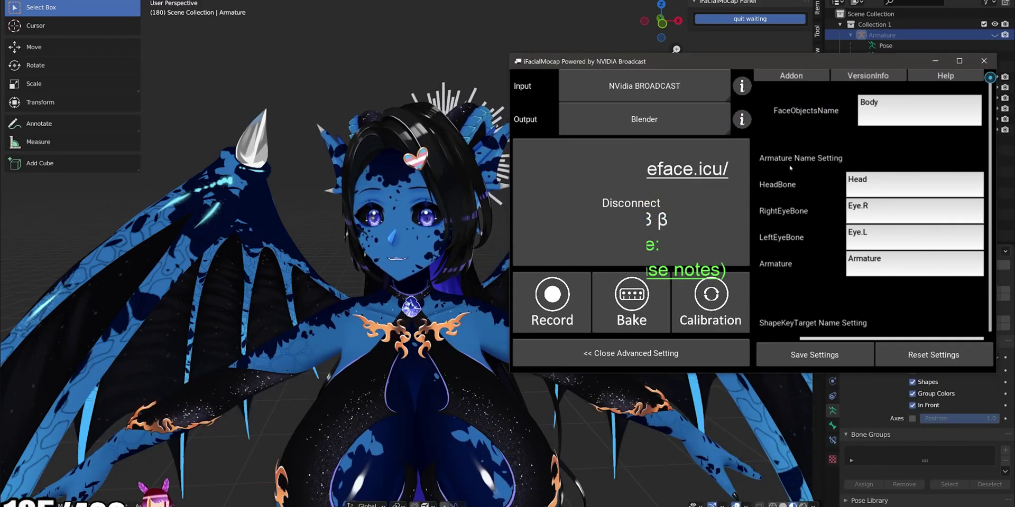
left_click_drag(722, 62, 743, 62)
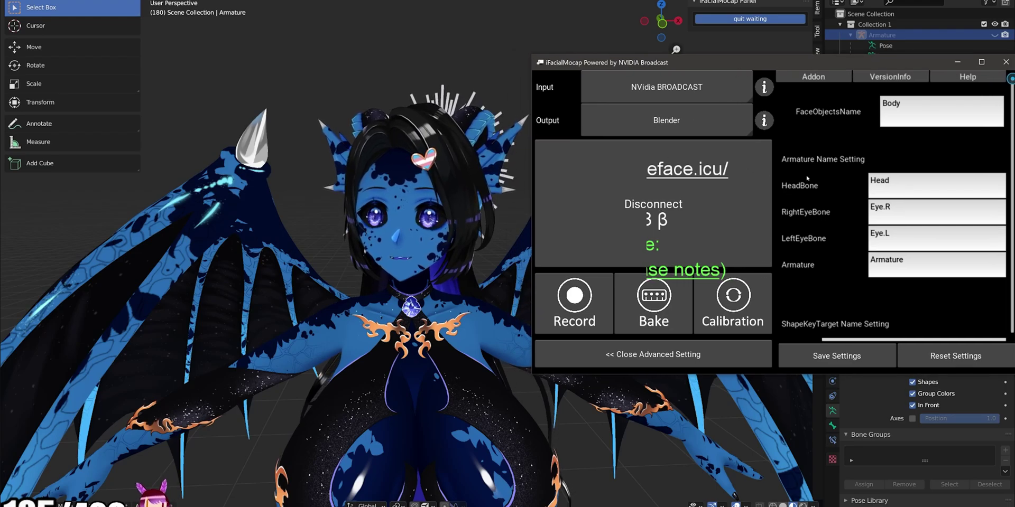
left_click_drag(807, 64, 630, 322)
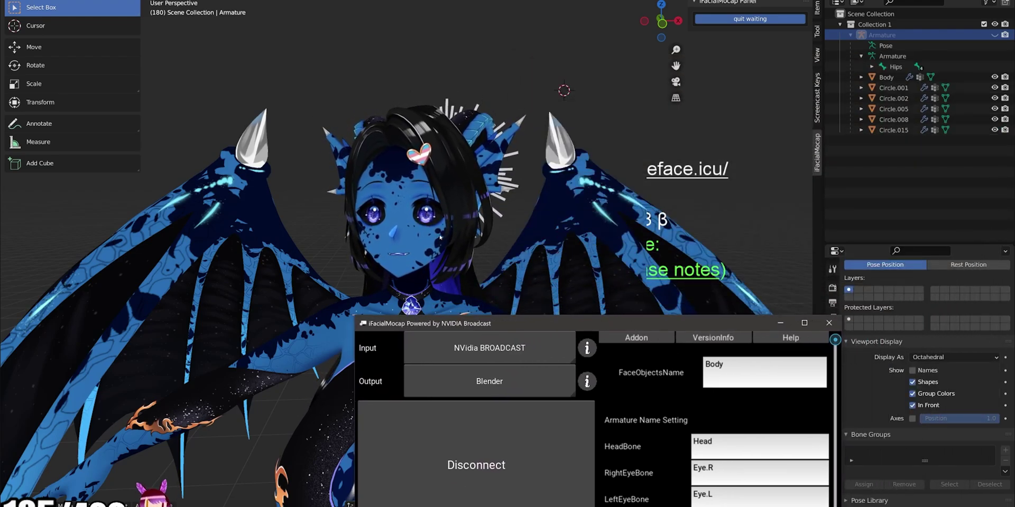
left_click_drag(556, 323, 599, 195)
left_click(824, 196)
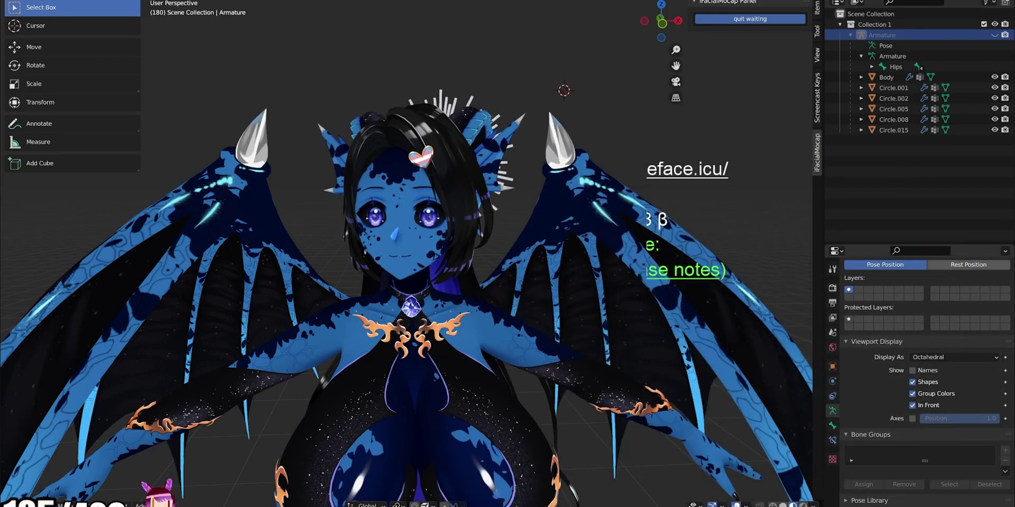
left_click(425, 260)
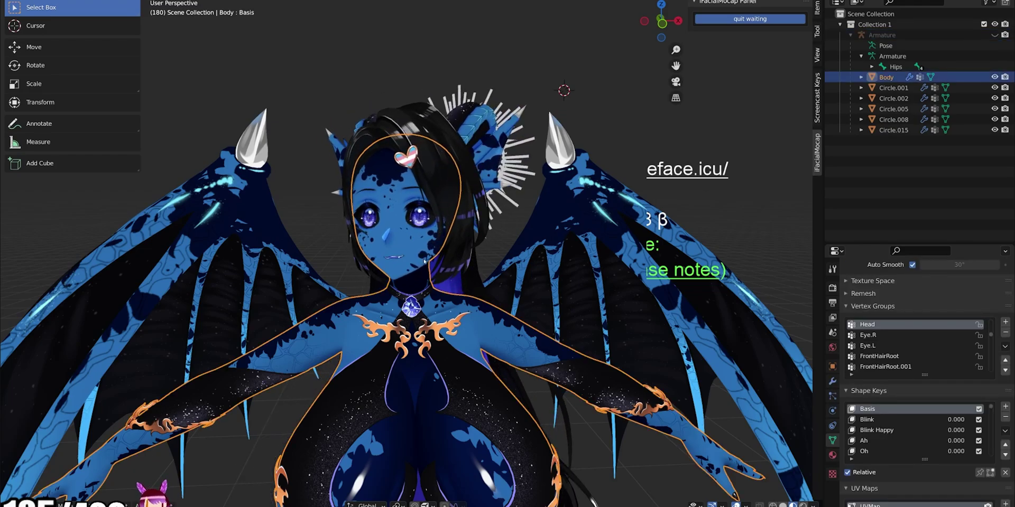
key("shift+h")
Step: Unhide all objects, disconnect iFacialMocap from Blender, and quit Blender with Ctrl+Q
scroll(473, 284, "up", 2)
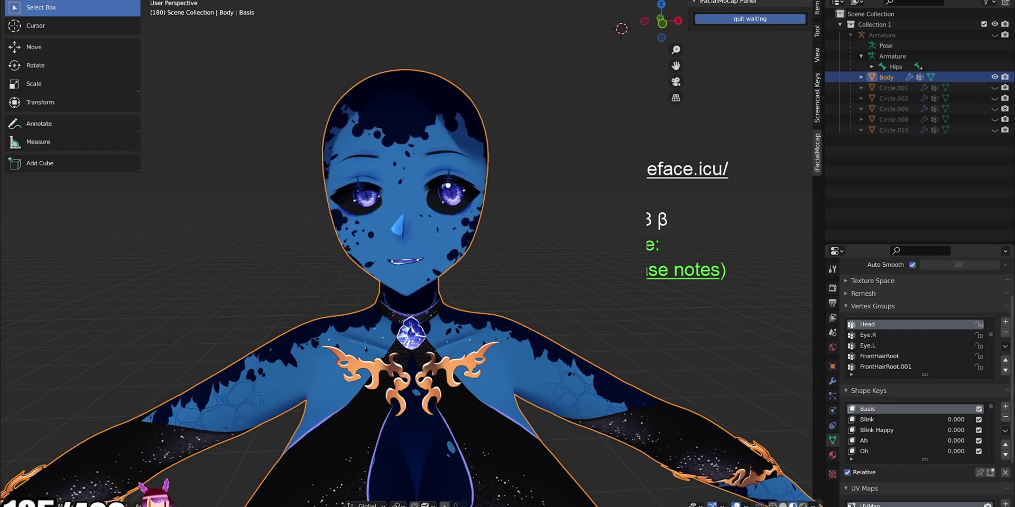
key("alt+Tab")
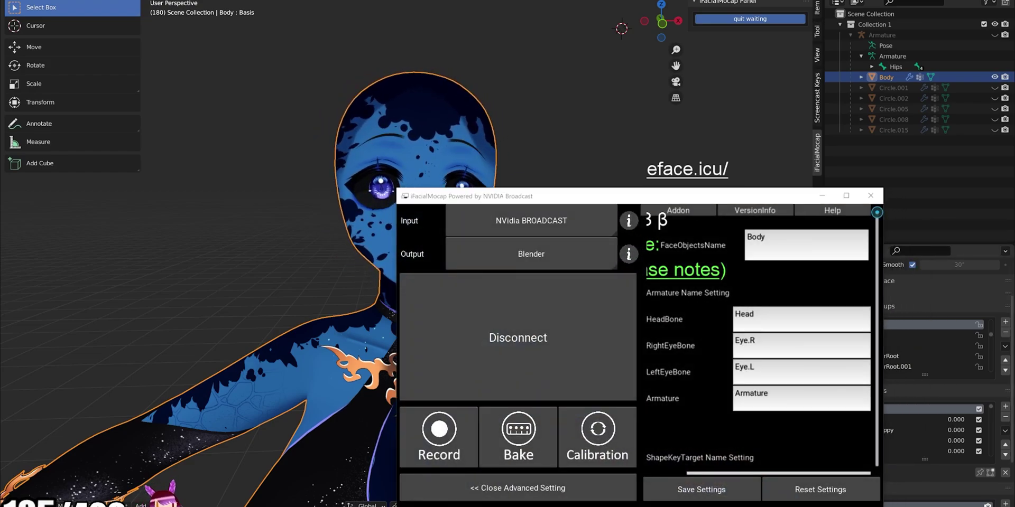
key("alt+Tab")
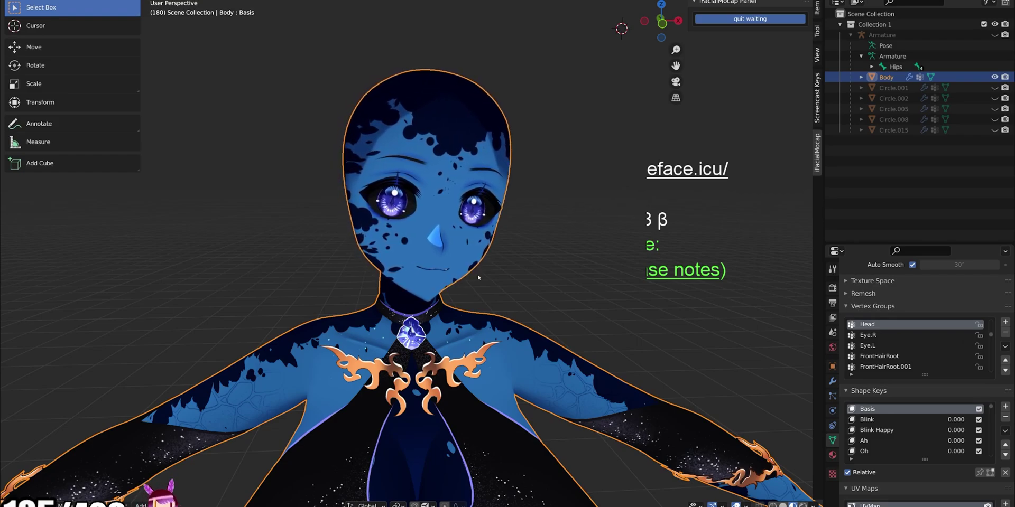
key("alt+h")
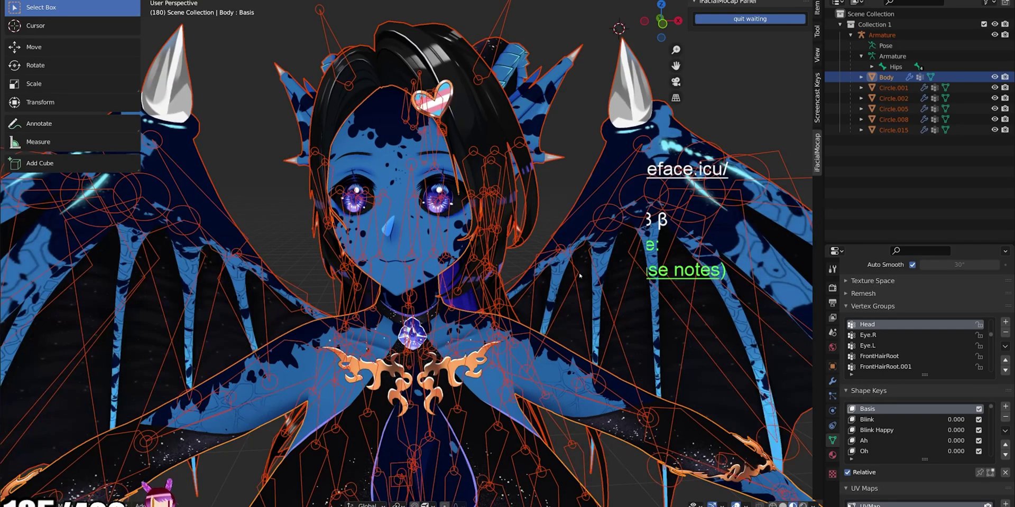
key("alt+Tab")
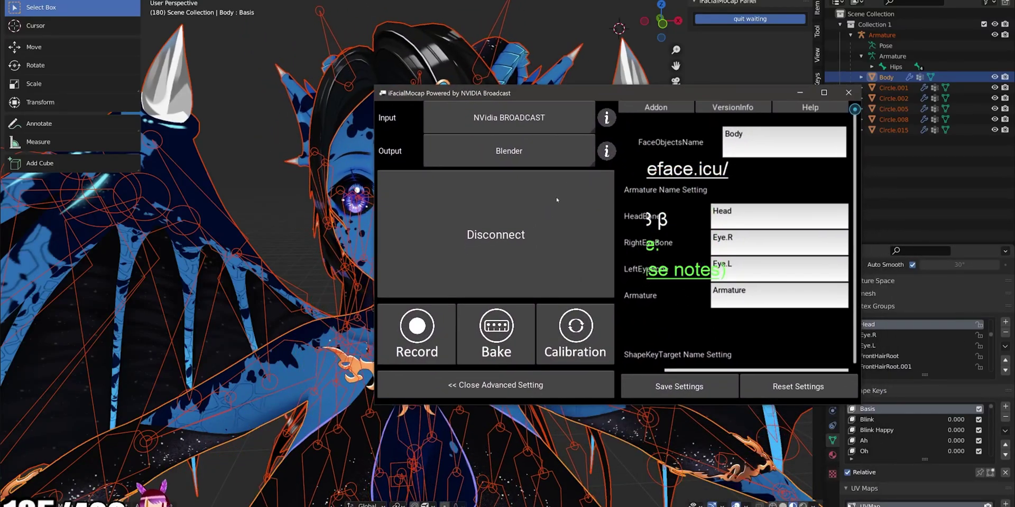
left_click(556, 199)
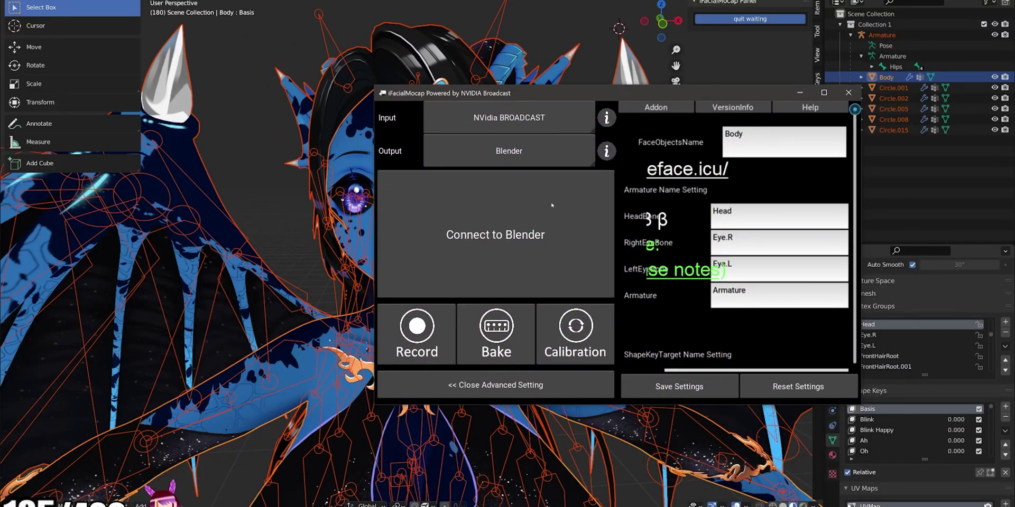
middle_click_drag(595, 52, 592, 98)
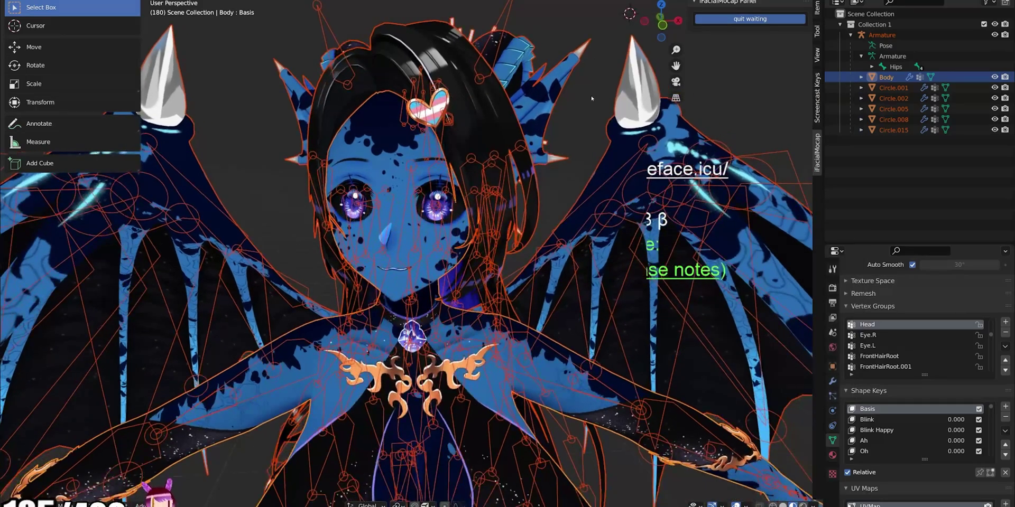
key("ctrl+q")
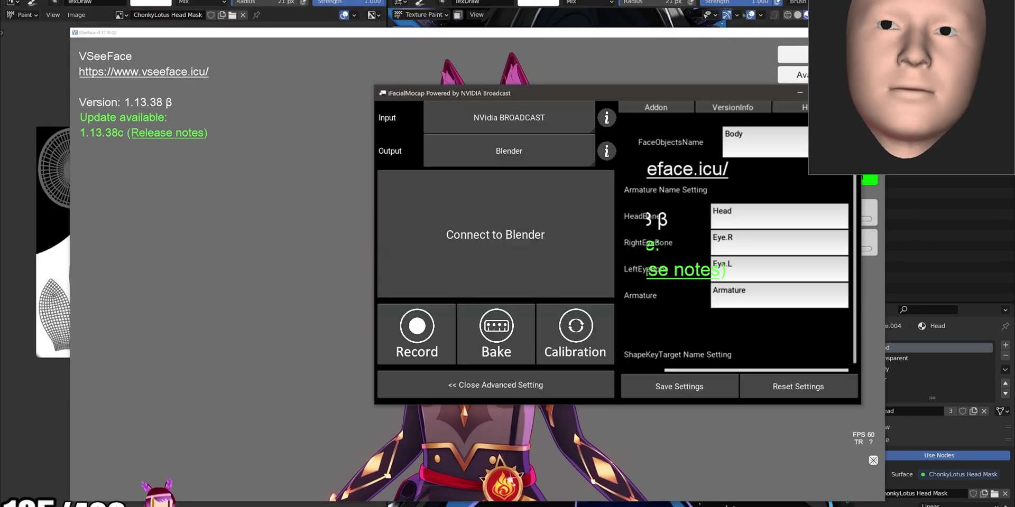
Step: Set iFacialMocap's Output to VMC Protocol, connect it, and bring VSeeFace forward
left_click(509, 151)
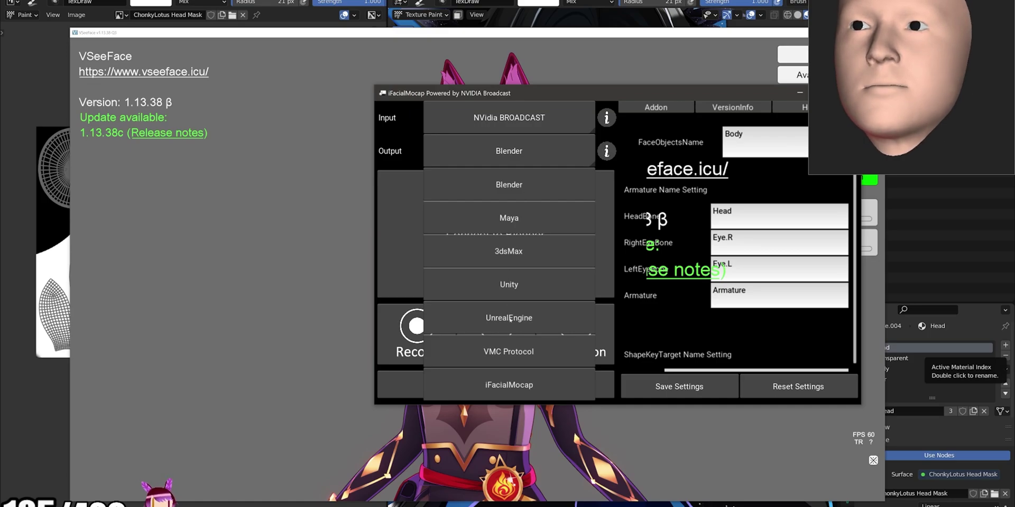
left_click(505, 353)
left_click_drag(669, 98, 527, 72)
left_click(393, 218)
left_click(772, 291)
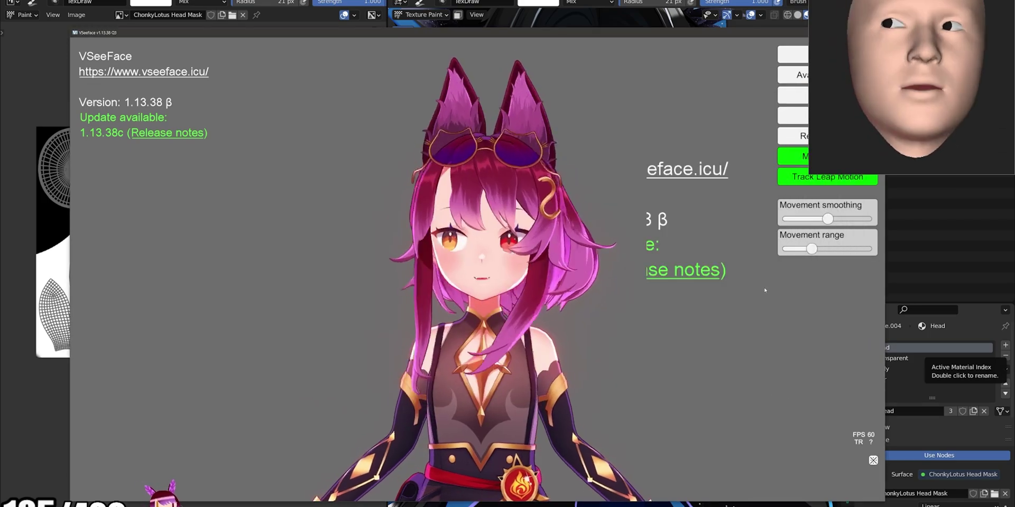
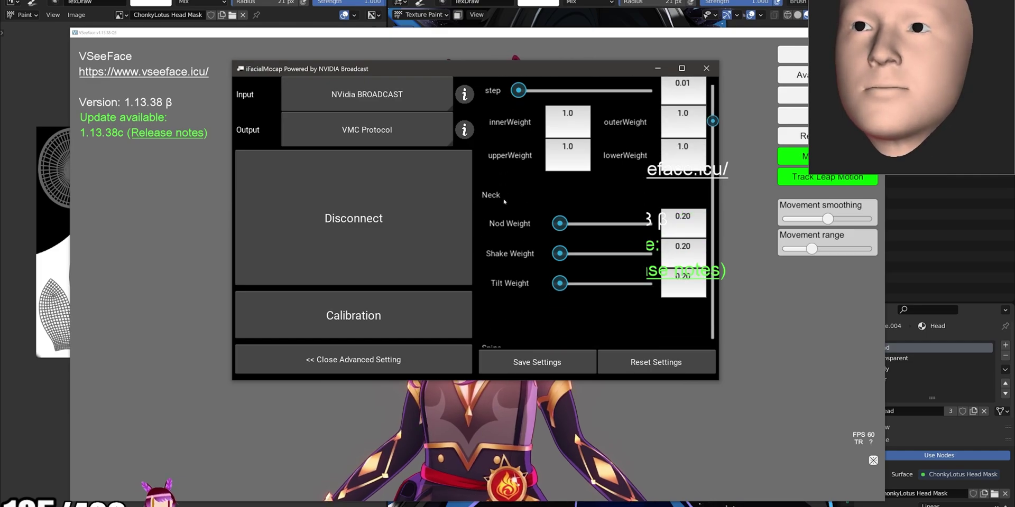
Step: Move the iFacialMocap window to the upper right, shrink it, and scroll to the Spine weights
scroll(519, 161, "up", 1)
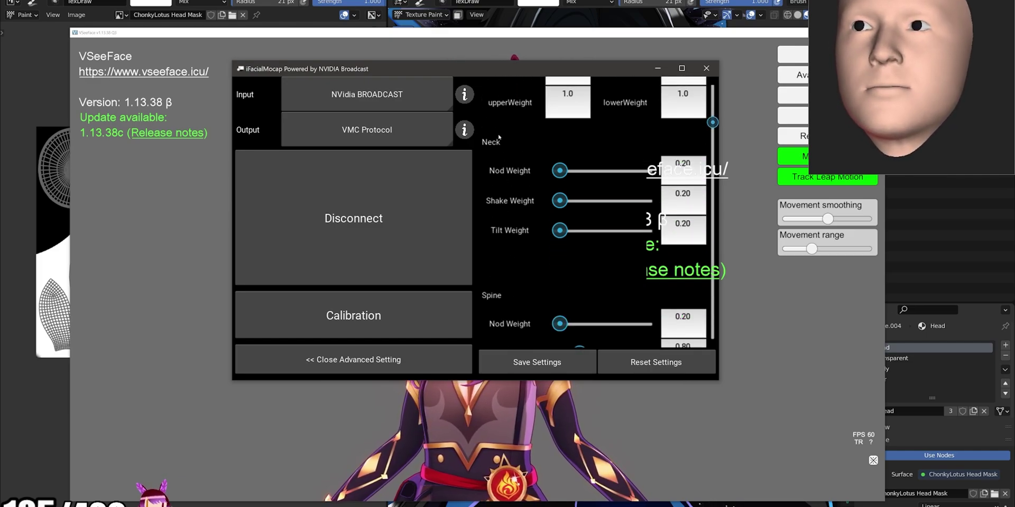
left_click_drag(524, 71, 767, 123)
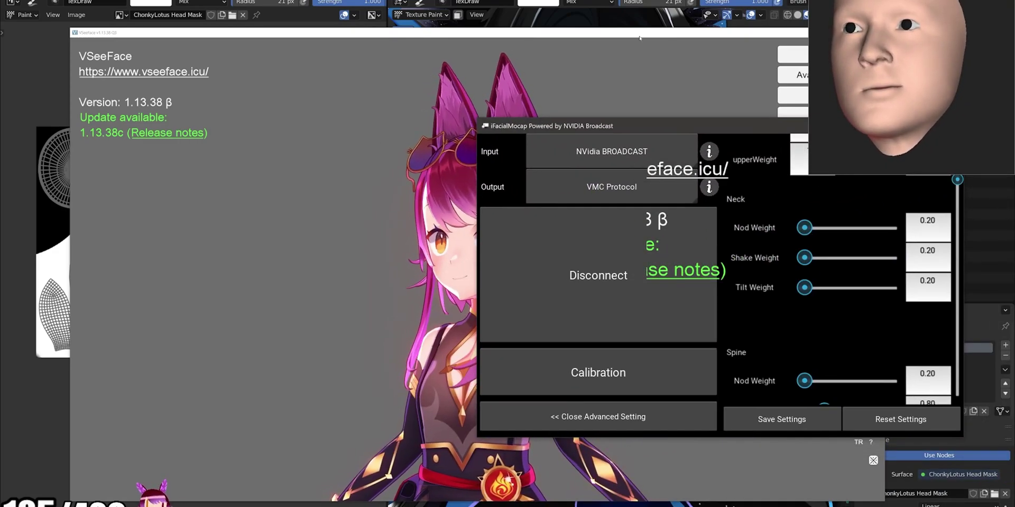
left_click_drag(632, 33, 556, 38)
left_click_drag(838, 126, 855, 114)
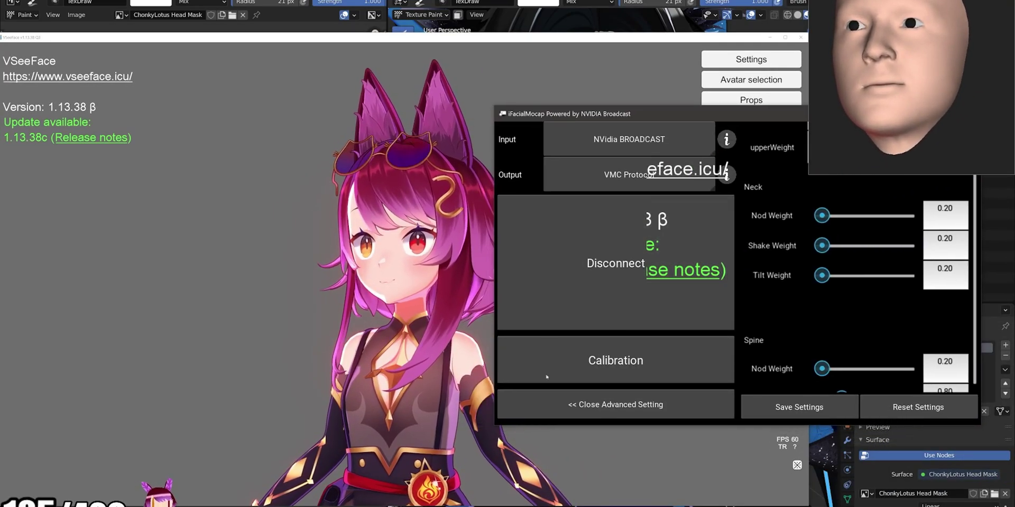
left_click_drag(494, 427, 586, 364)
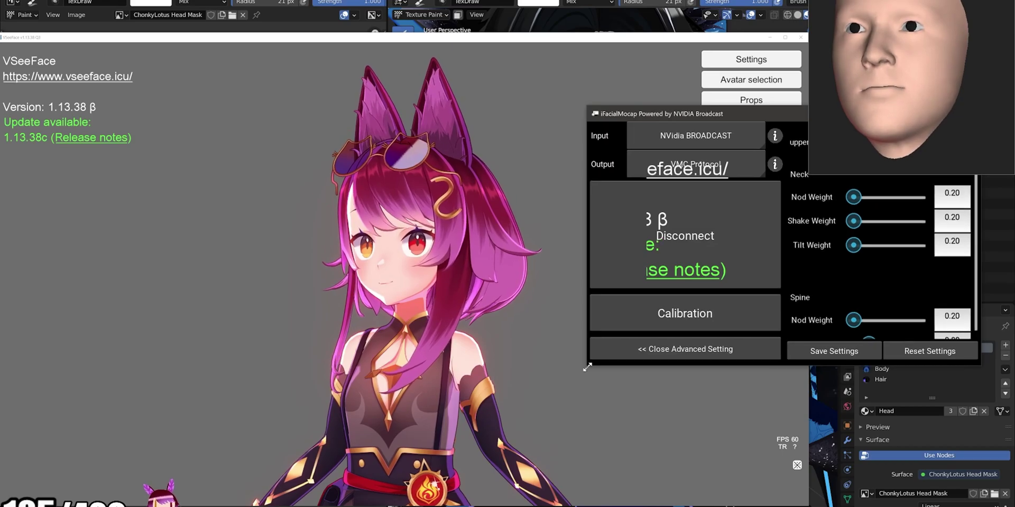
scroll(873, 273, "down", 4)
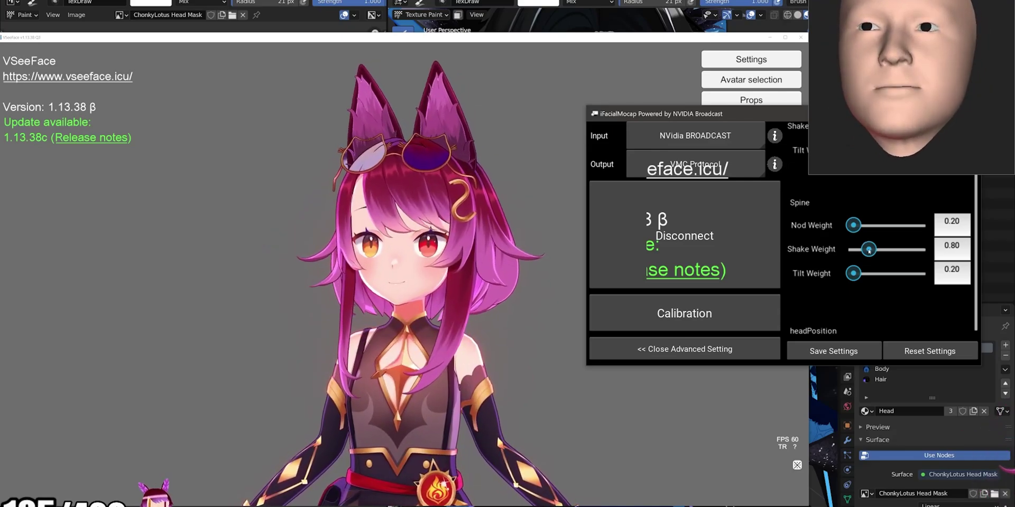
Step: Set the Spine Shake Weight to 0.70, leaving Nod and Tilt at 0.20
left_click_drag(872, 250, 852, 246)
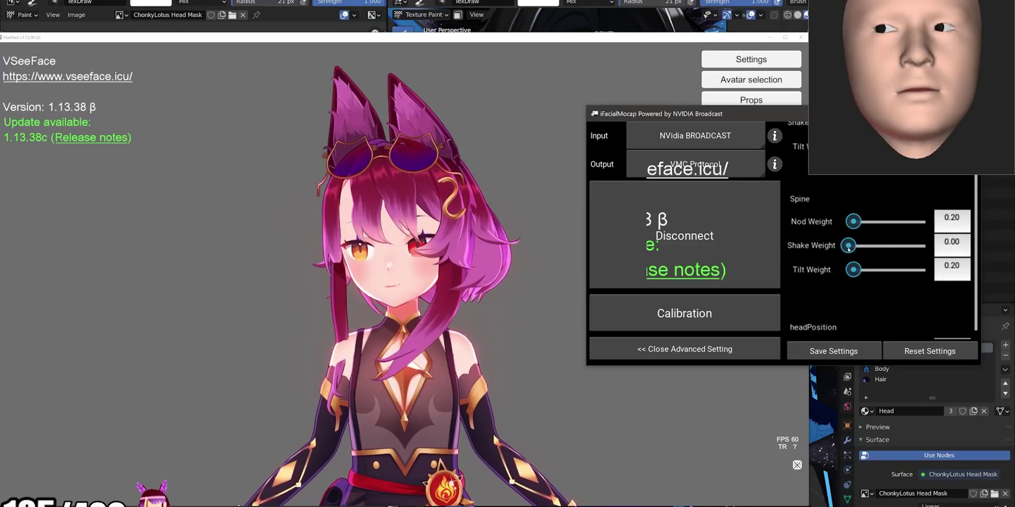
left_click_drag(848, 246, 867, 251)
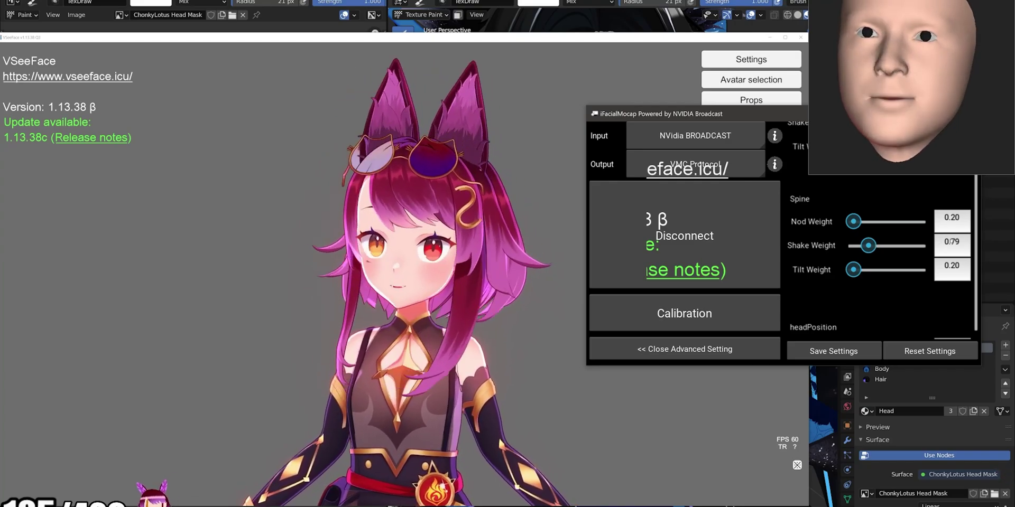
left_click(950, 242)
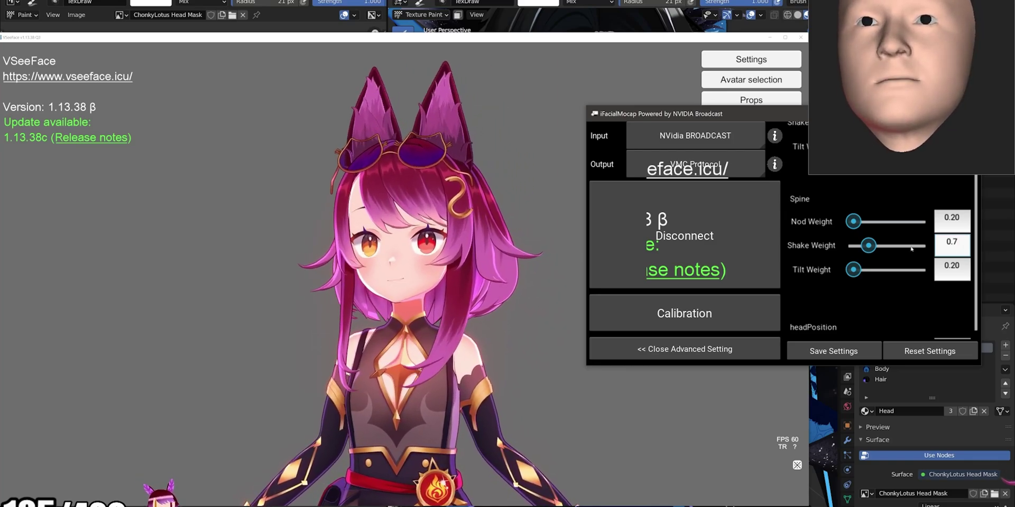
key("Return")
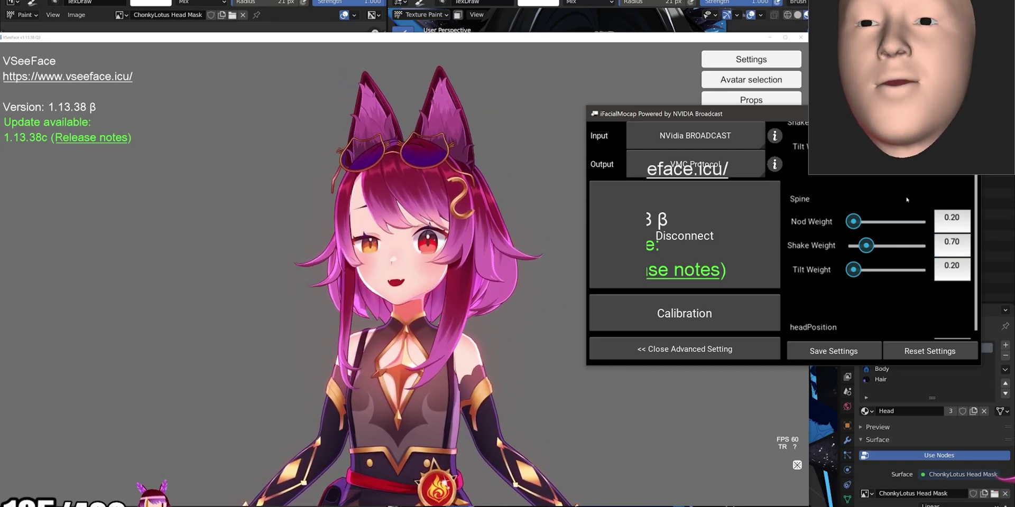
Step: Scroll the advanced list past the brow and cheek entries to eyeBlinkLeft and eyeBlinkRight
scroll(907, 200, "down", 3)
scroll(858, 201, "down", 10)
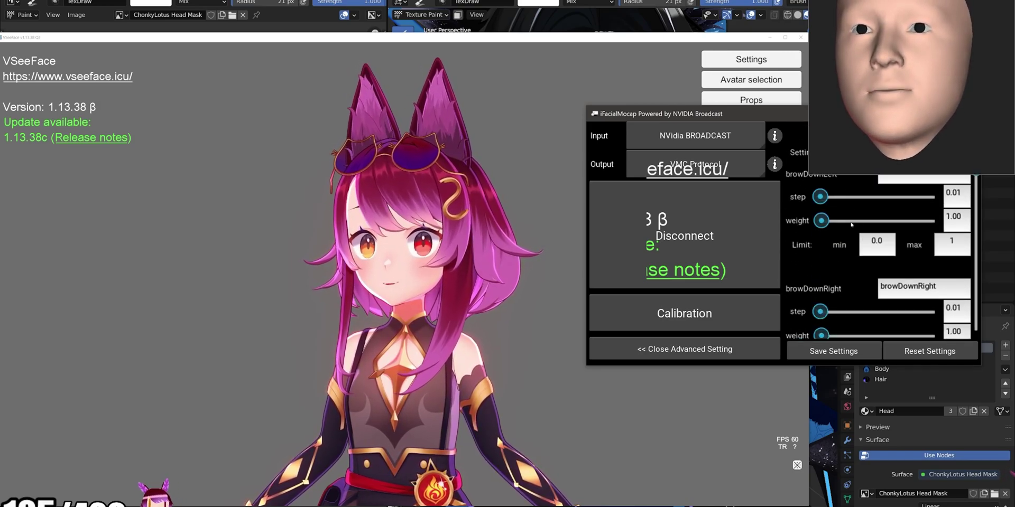
scroll(791, 216, "down", 6)
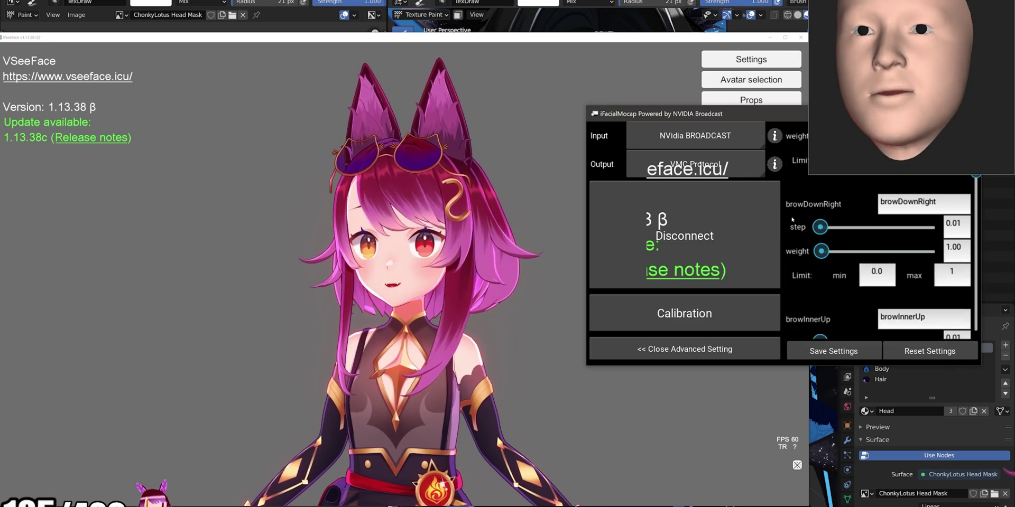
scroll(799, 224, "down", 8)
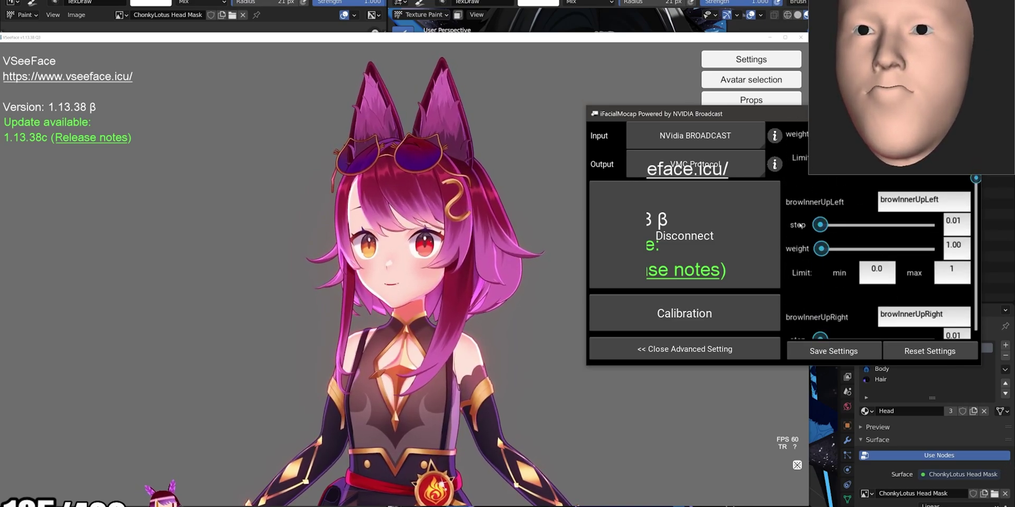
scroll(806, 226, "down", 8)
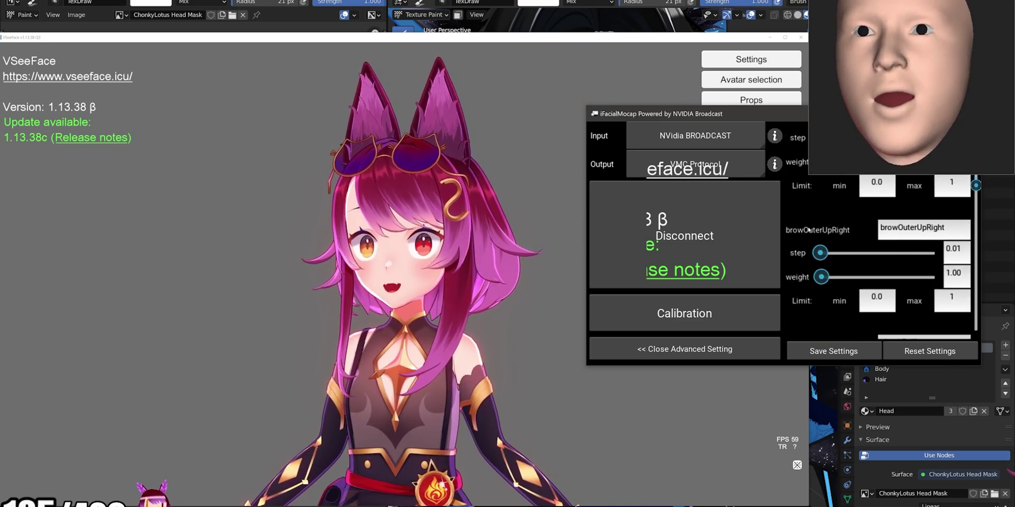
scroll(806, 232, "down", 8)
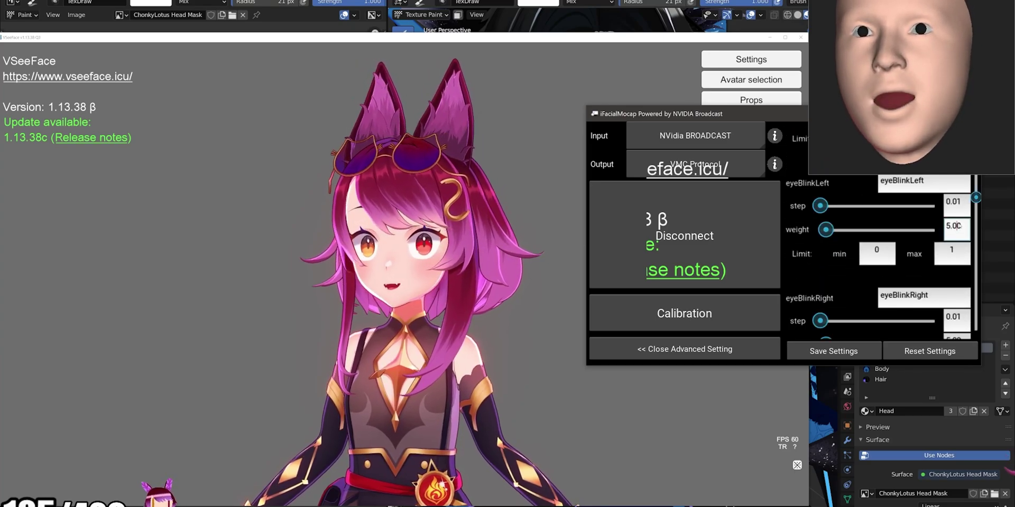
scroll(961, 264, "down", 3)
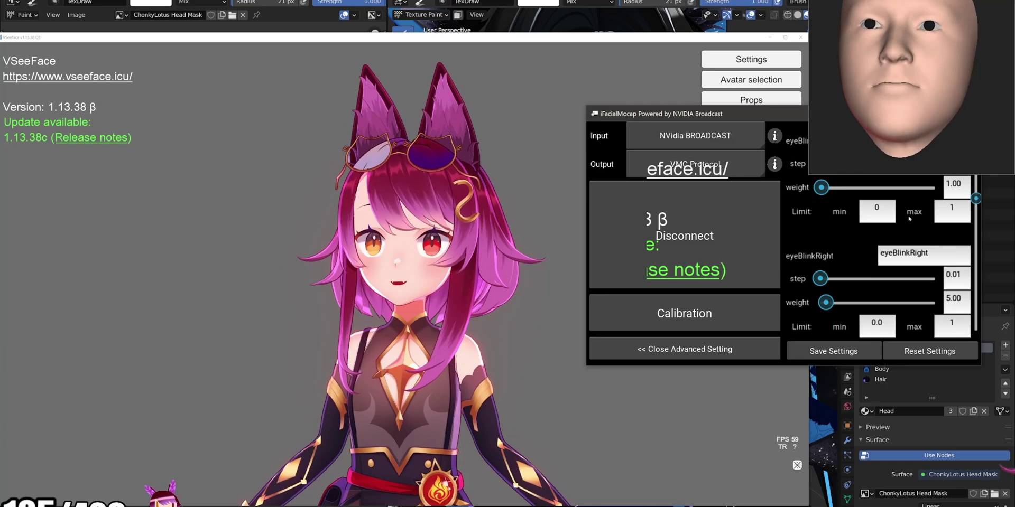
Step: Set the eyeBlinkLeft and eyeBlinkRight weights to 5.00
double_click(956, 293)
type("1")
key("Return")
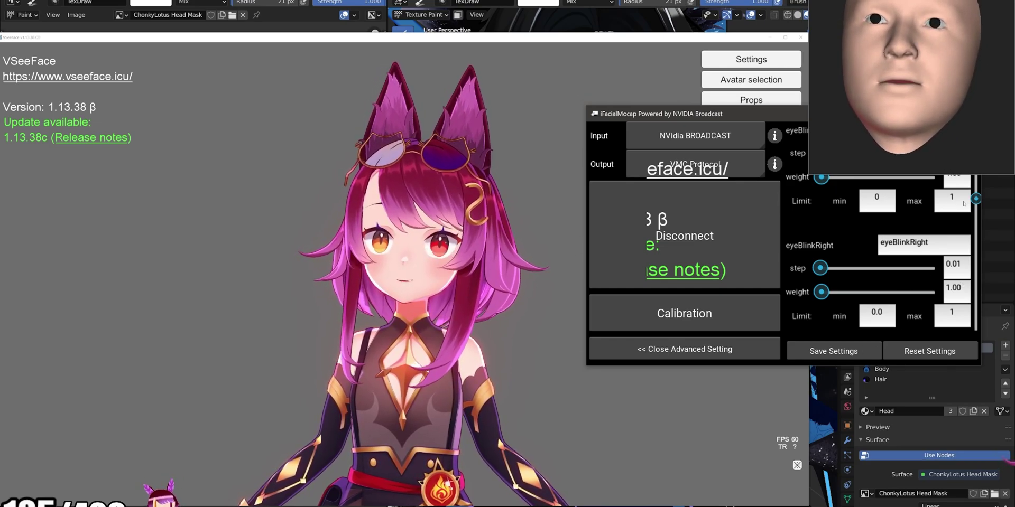
left_click_drag(921, 207, 919, 251)
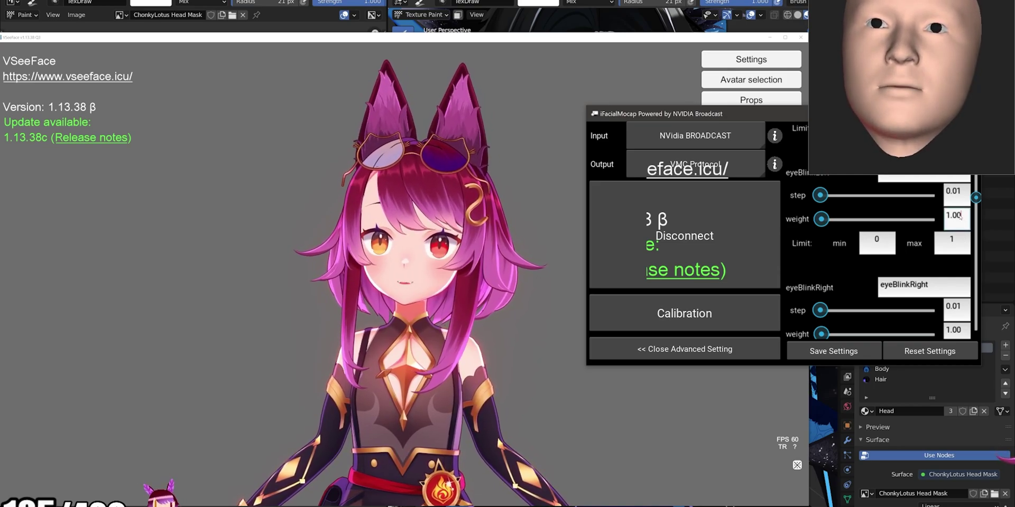
key("Return")
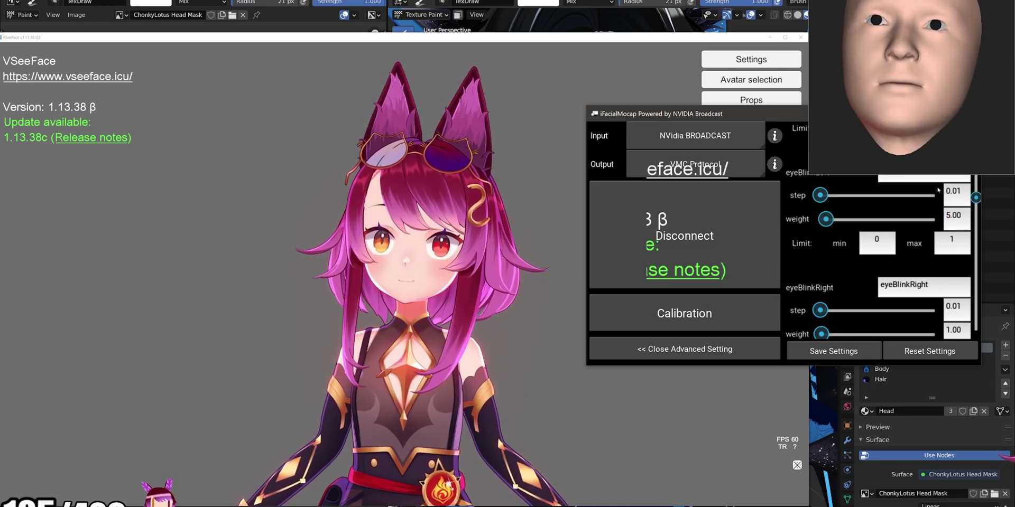
scroll(959, 319, "down", 1)
type("5")
key("Return")
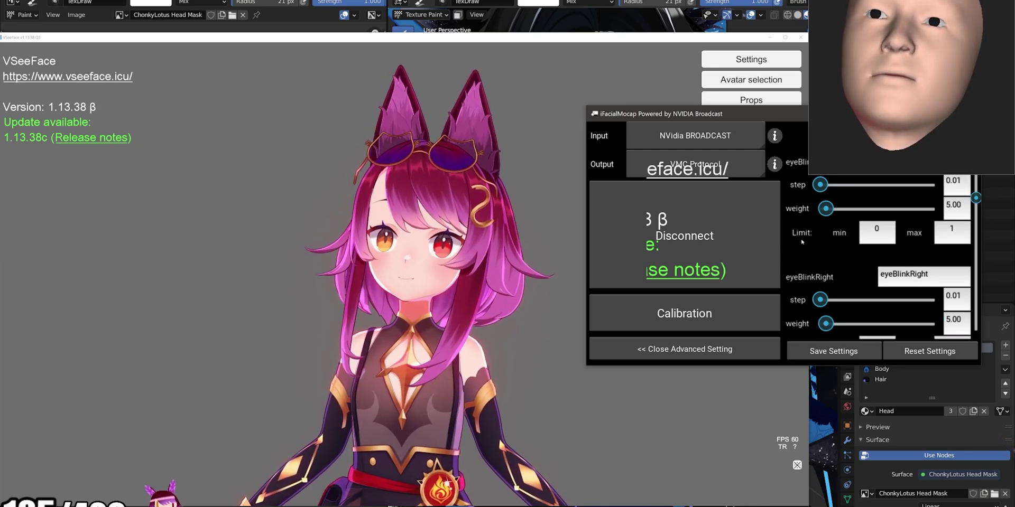
Step: Set the eyeBlinkLeft and eyeBlinkRight maximum limits to 1
left_click(953, 233)
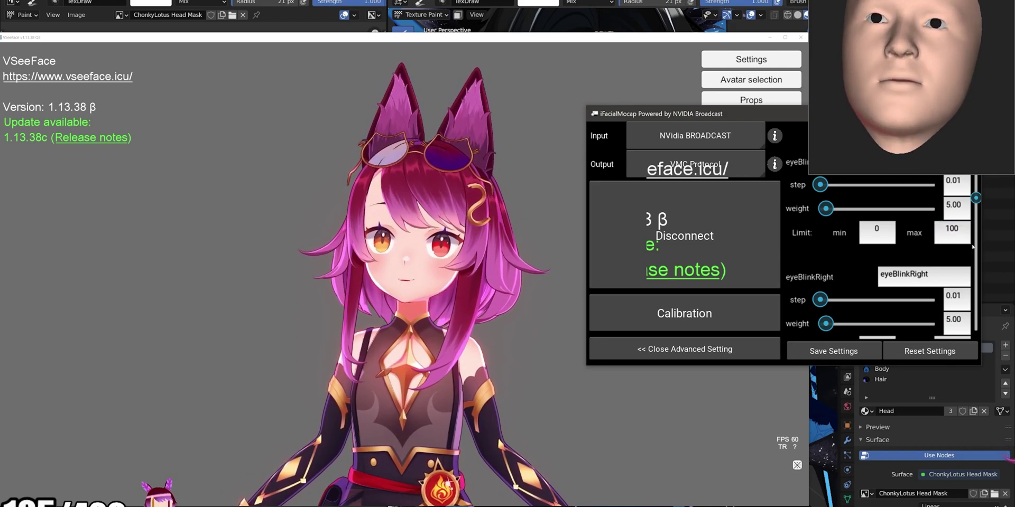
scroll(911, 253, "down", 2)
left_click(954, 327)
type("0")
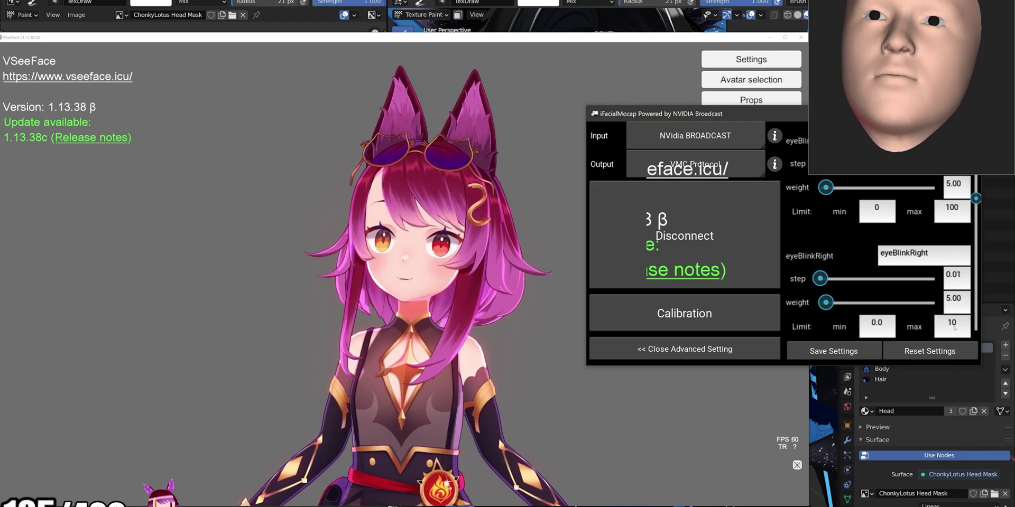
double_click(954, 327)
type("0")
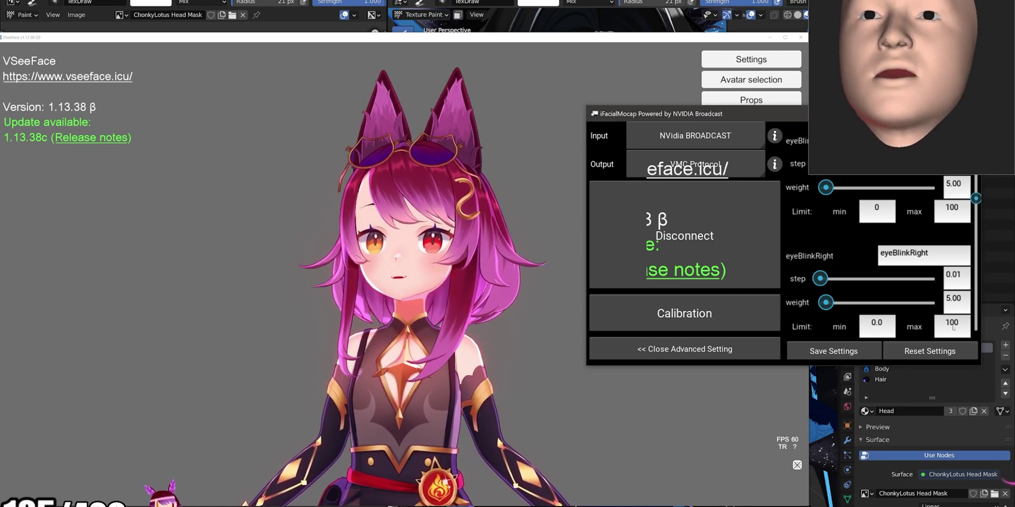
left_click(953, 328)
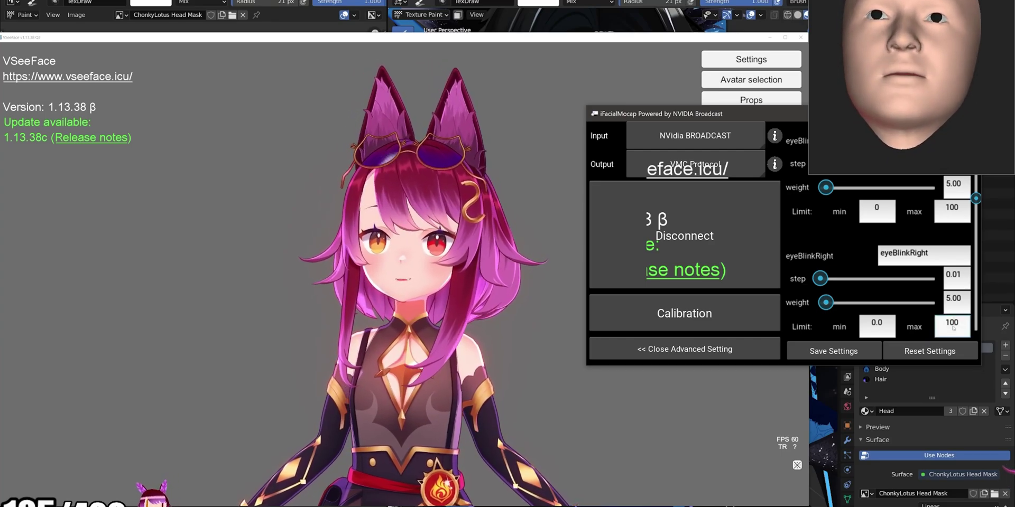
type("1")
left_click(953, 212)
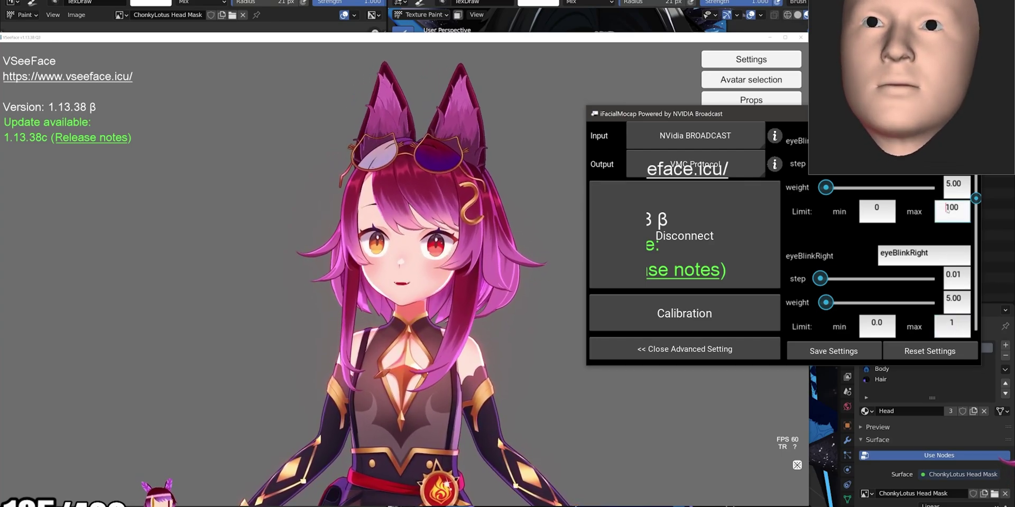
type("1")
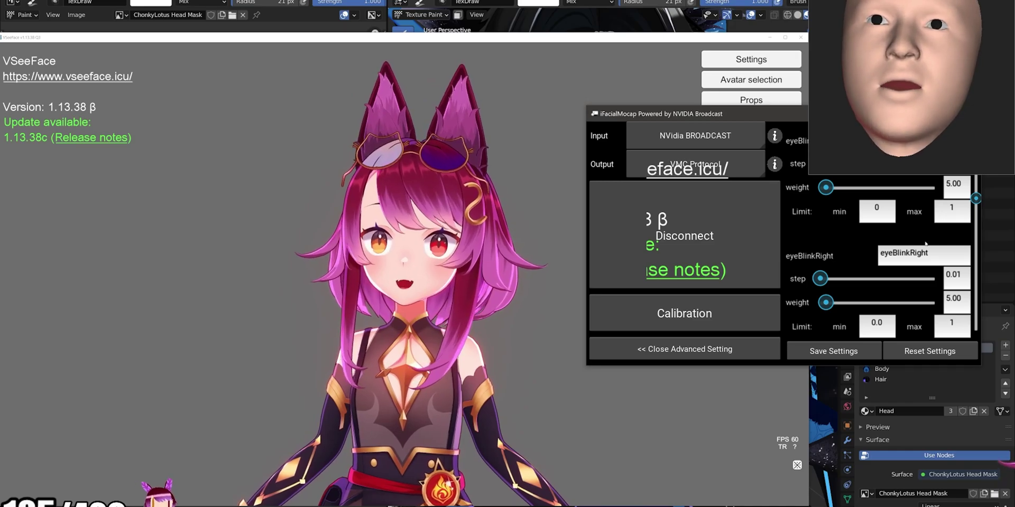
Step: Move the settings window to the screen centre beside the avatar
left_click_drag(776, 110, 618, 91)
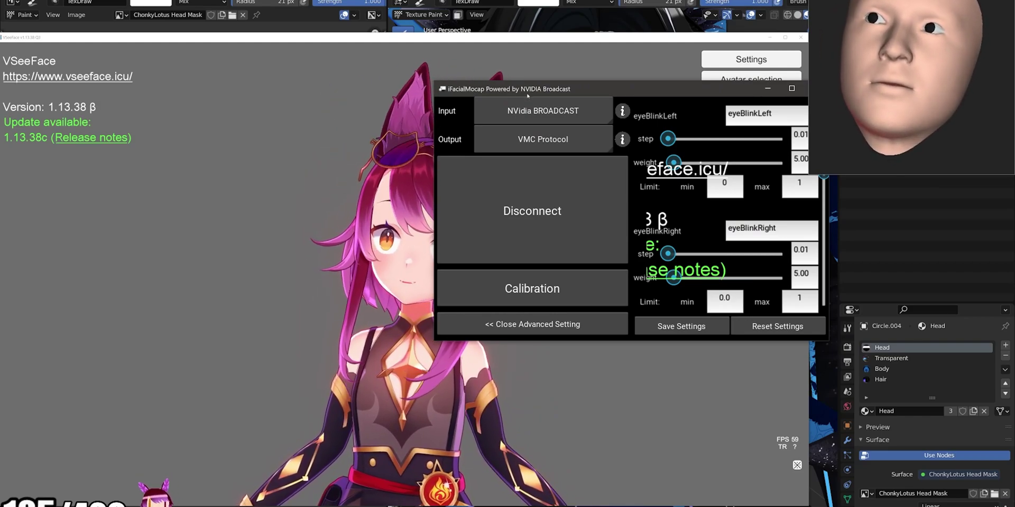
left_click_drag(527, 95, 573, 95)
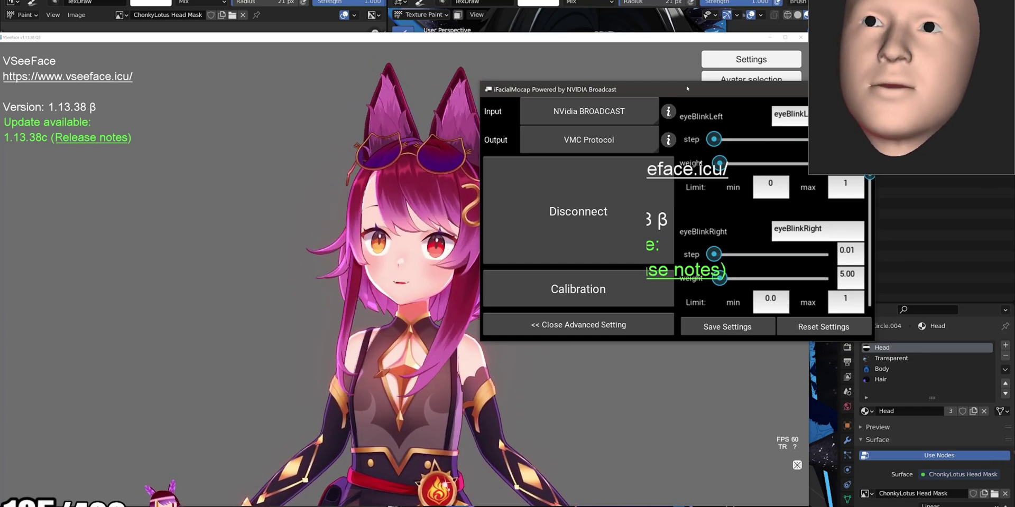
left_click_drag(678, 91, 697, 81)
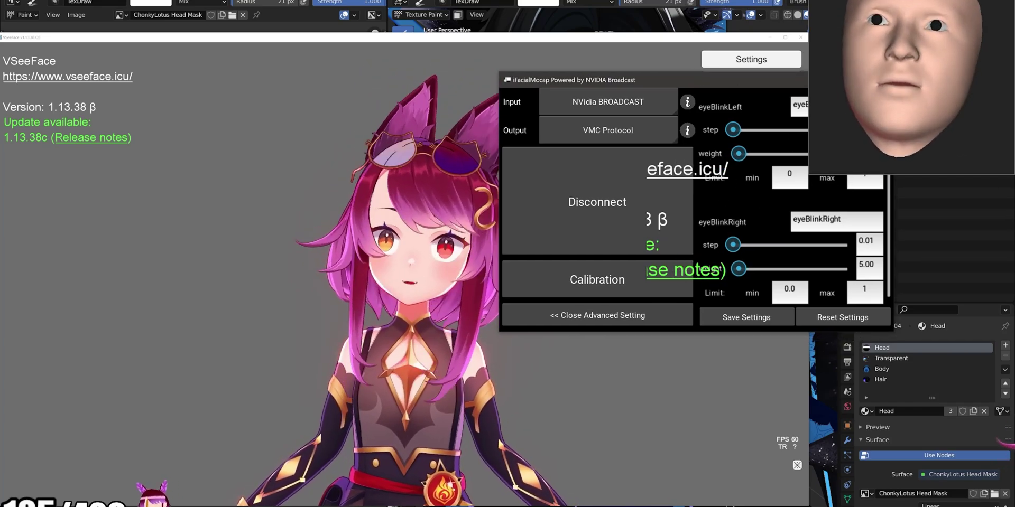
Step: Scroll the blendshape list past the eye entries to jawOpen, weighted 2.00
scroll(889, 182, "down", 3)
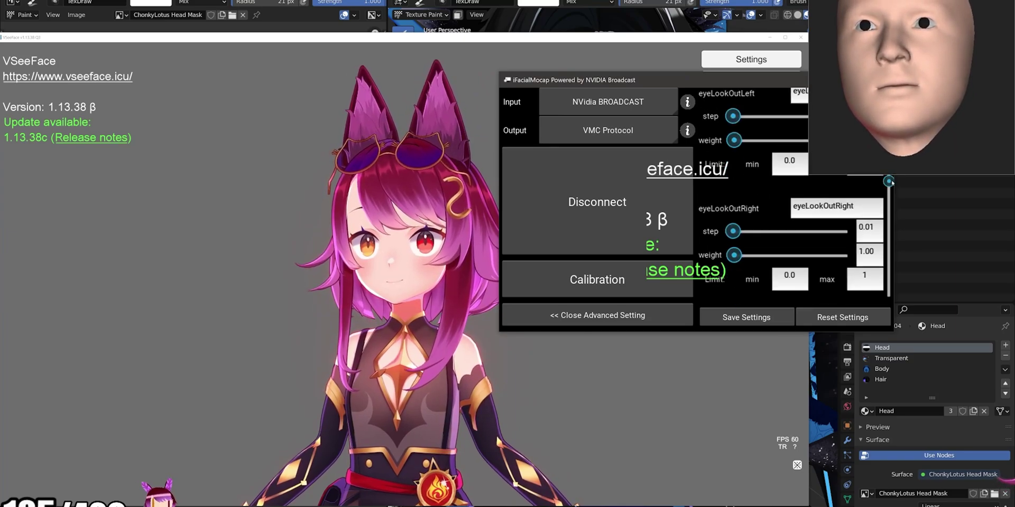
scroll(885, 194, "down", 3)
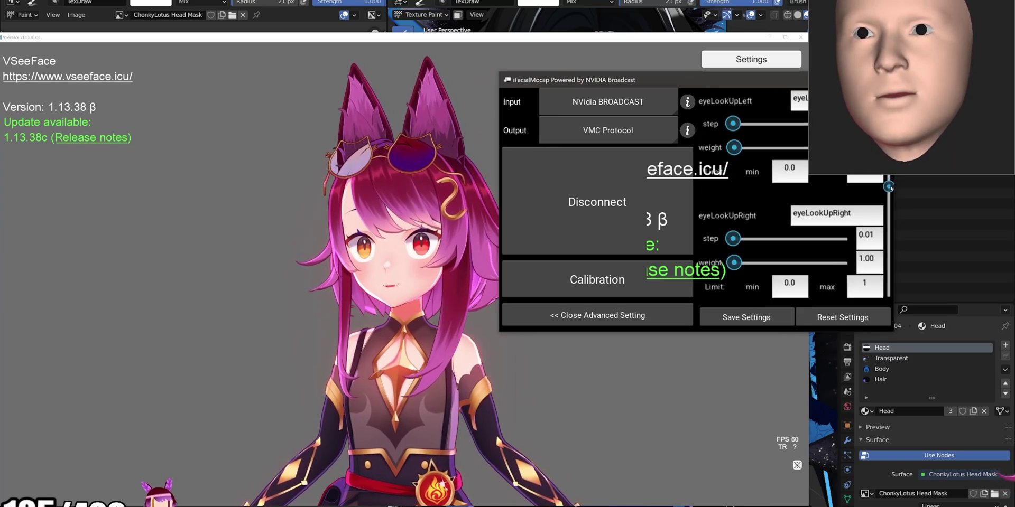
mouse_move(889, 197)
left_mouse_down()
mouse_move(889, 289)
mouse_move(888, 206)
left_mouse_up()
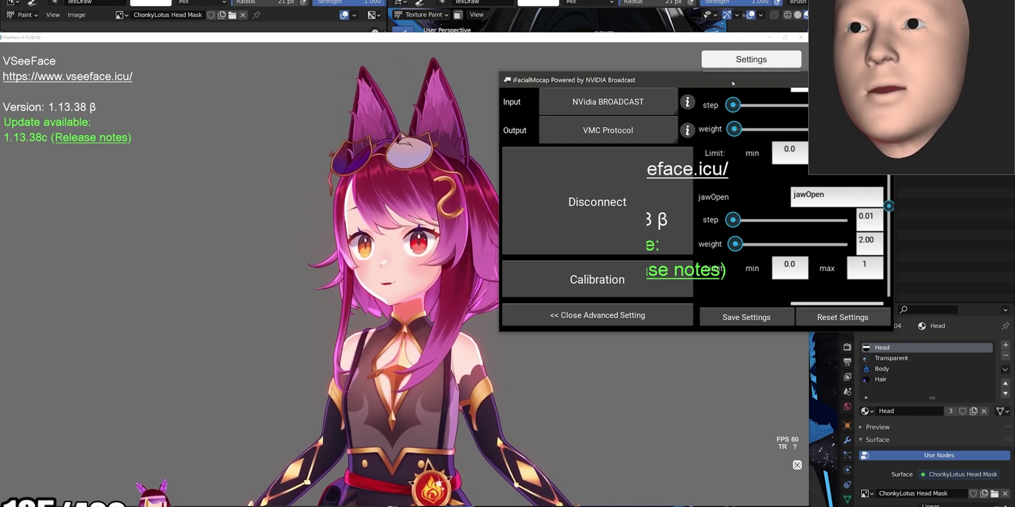
Step: Drag the settings window down and right, uncovering VSeeFace's Help and Mirror motion buttons
mouse_move(733, 77)
left_mouse_down()
mouse_move(313, 43)
mouse_move(790, 68)
mouse_move(709, 77)
mouse_move(738, 95)
left_mouse_up()
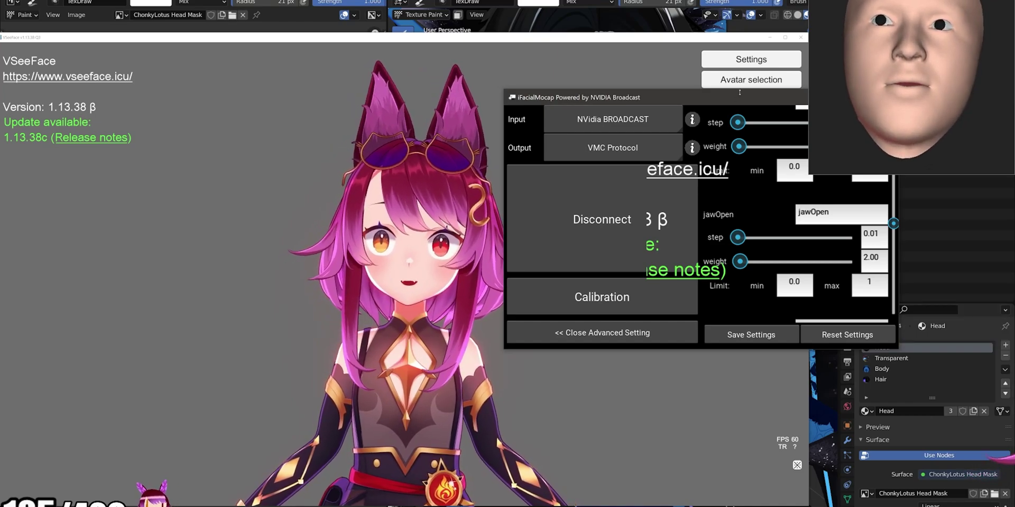
left_click_drag(744, 100, 742, 131)
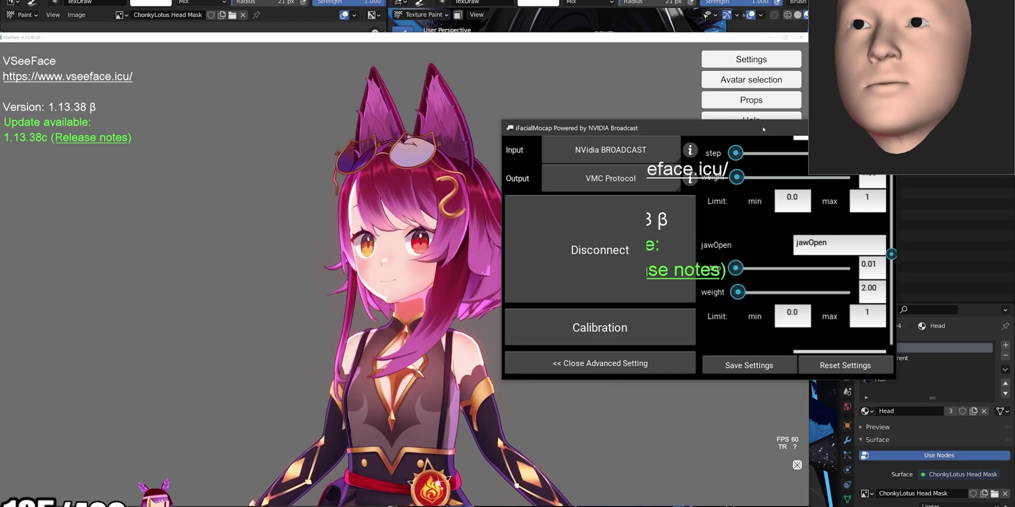
left_click_drag(774, 136, 807, 221)
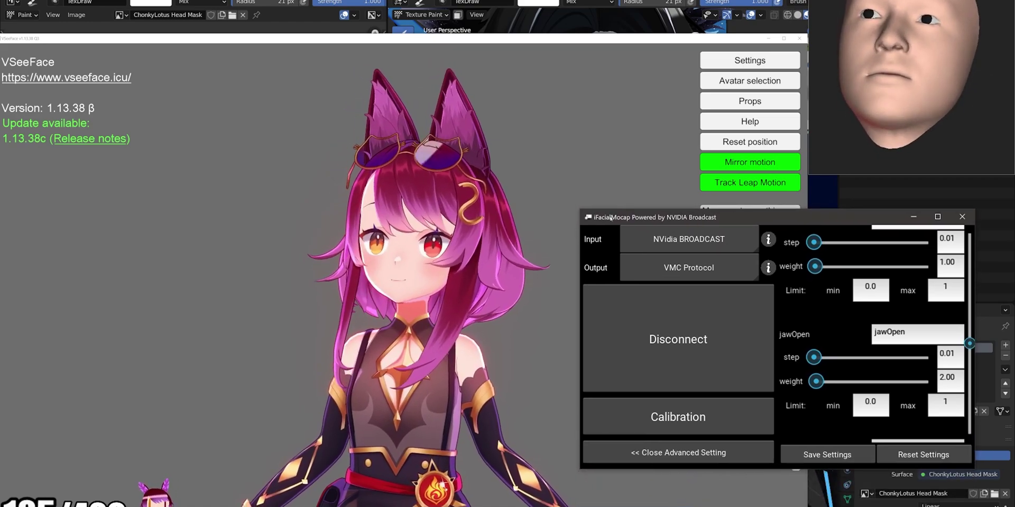
Step: Reposition the settings window several times while testing live expressions on the avatar
left_click_drag(723, 220, 709, 228)
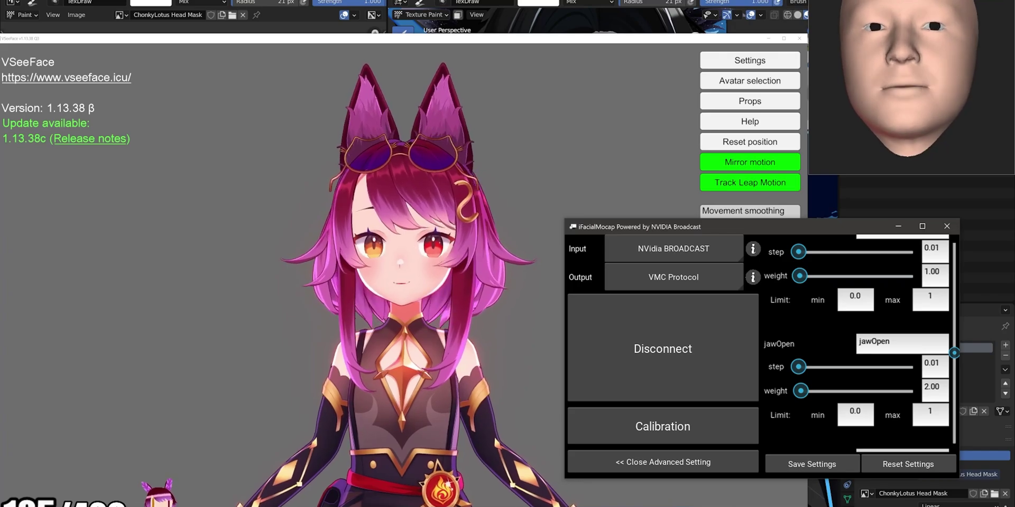
left_click_drag(781, 228, 759, 232)
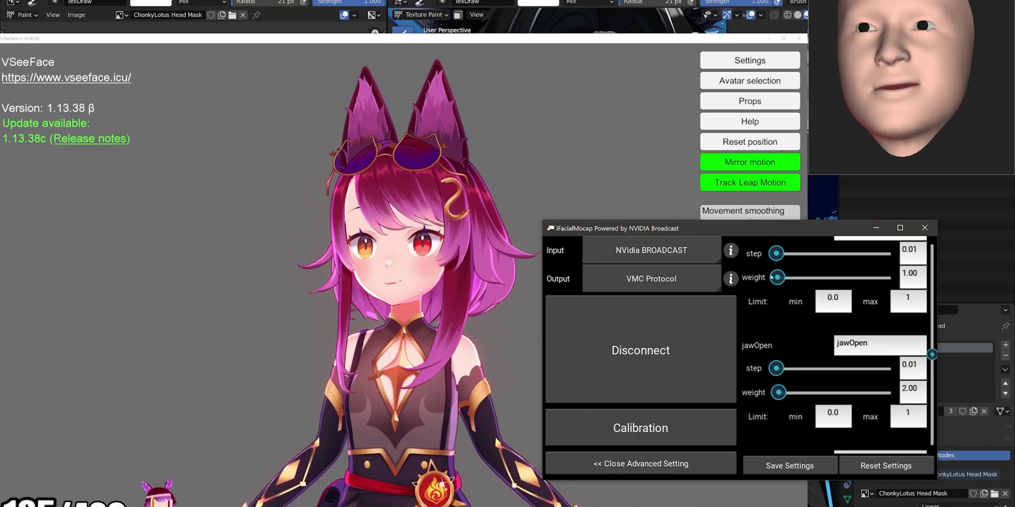
left_click_drag(786, 234, 760, 199)
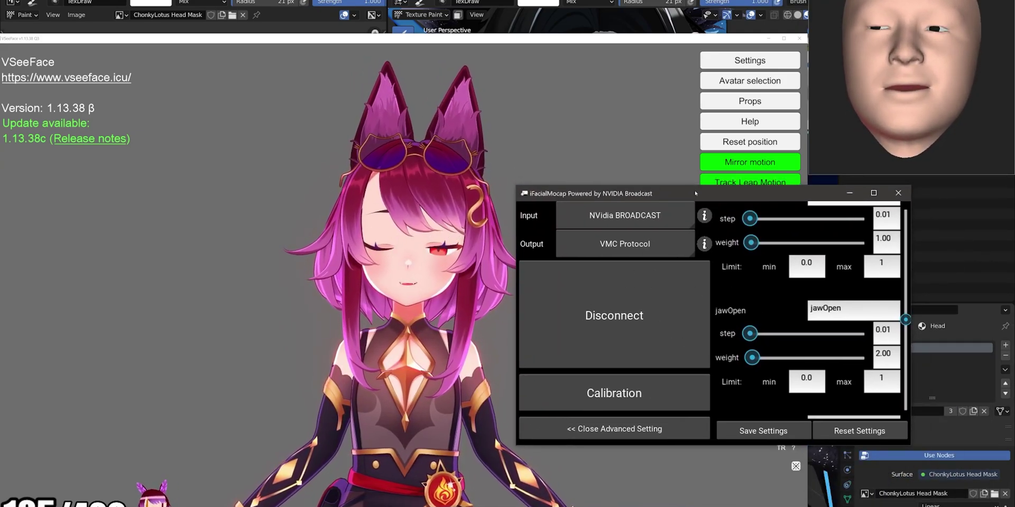
left_click_drag(714, 193, 790, 246)
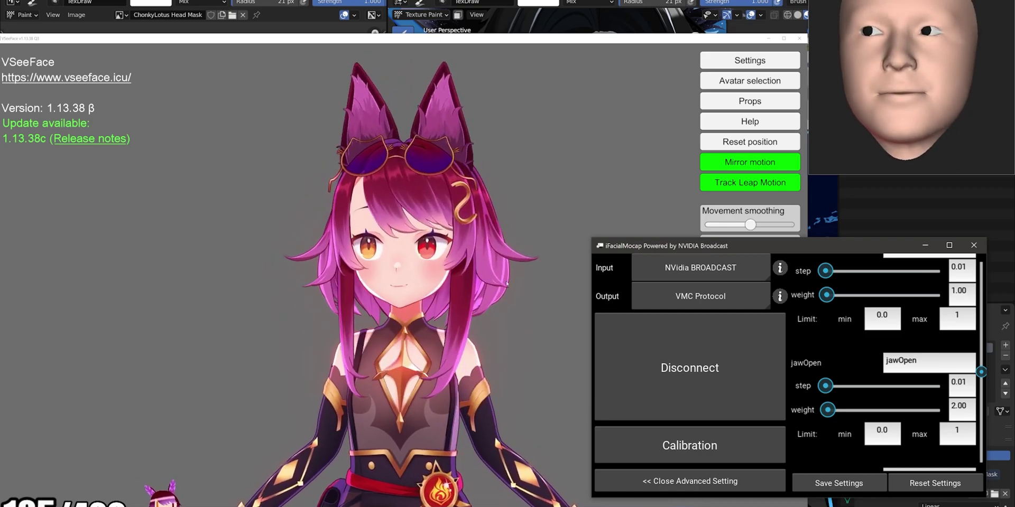
left_click_drag(790, 247, 729, 108)
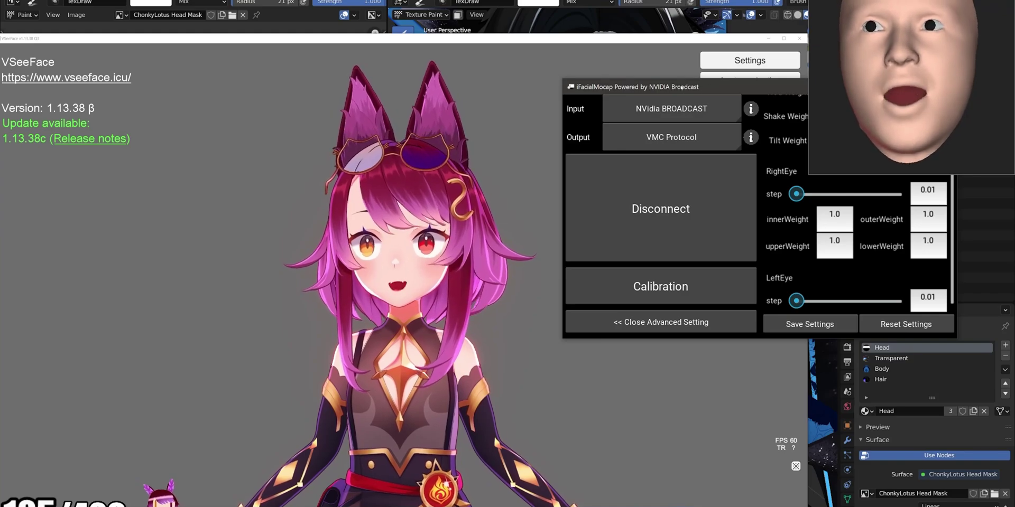
Step: Settle the settings window right of the avatar, showing shake 0.70 and tilt 0.50
left_click_drag(720, 86, 722, 132)
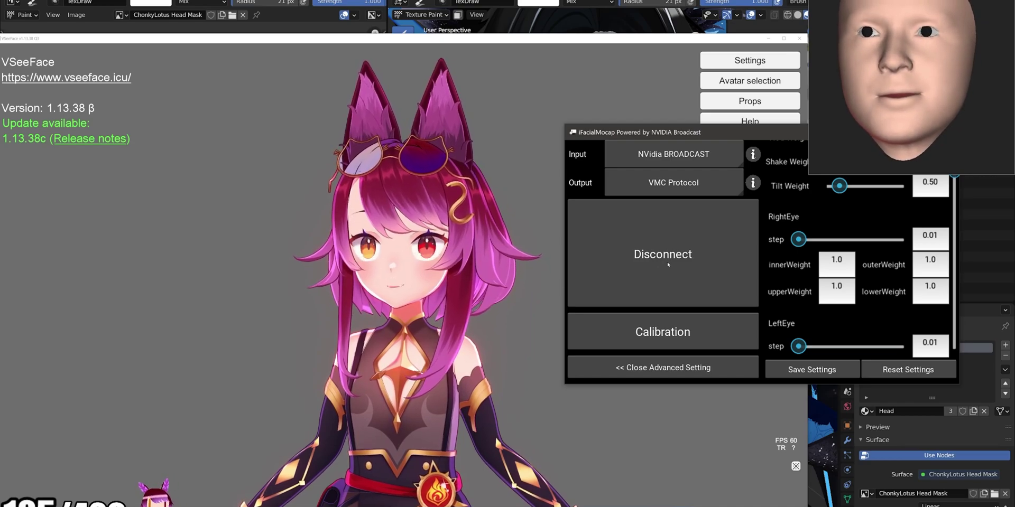
mouse_move(770, 144)
left_mouse_down()
mouse_move(765, 166)
mouse_move(768, 145)
mouse_move(788, 146)
mouse_move(768, 151)
left_mouse_up()
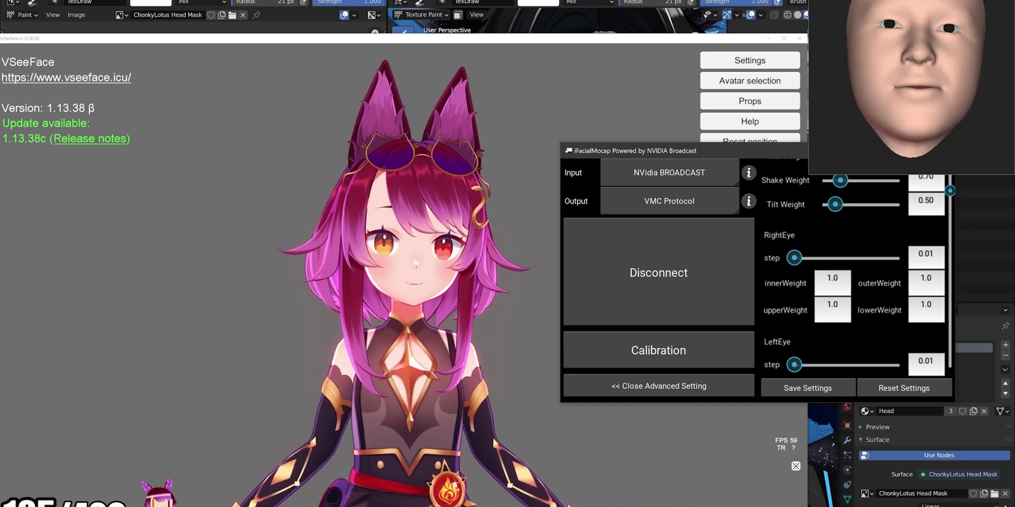
left_click(766, 60)
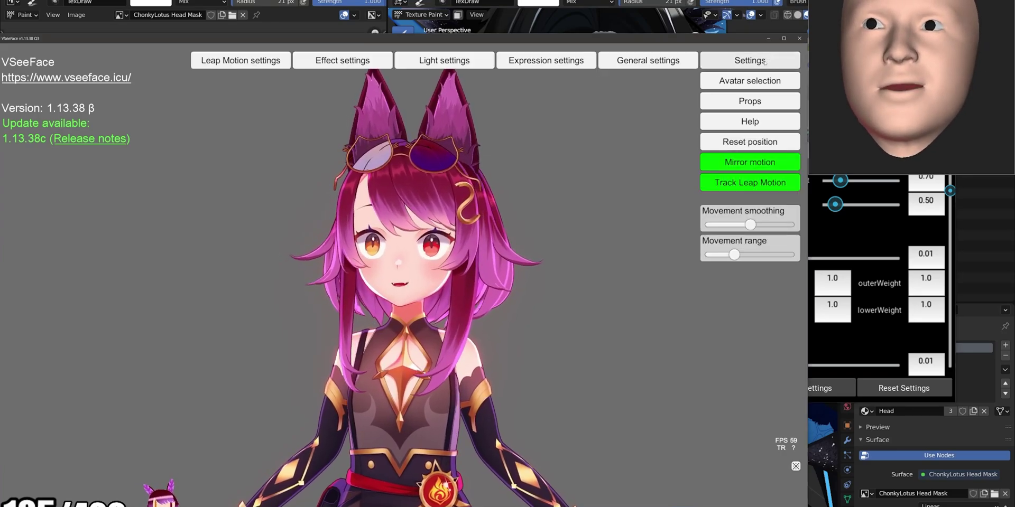
left_click(645, 61)
left_click_drag(188, 165, 674, 89)
left_click_drag(781, 240, 776, 112)
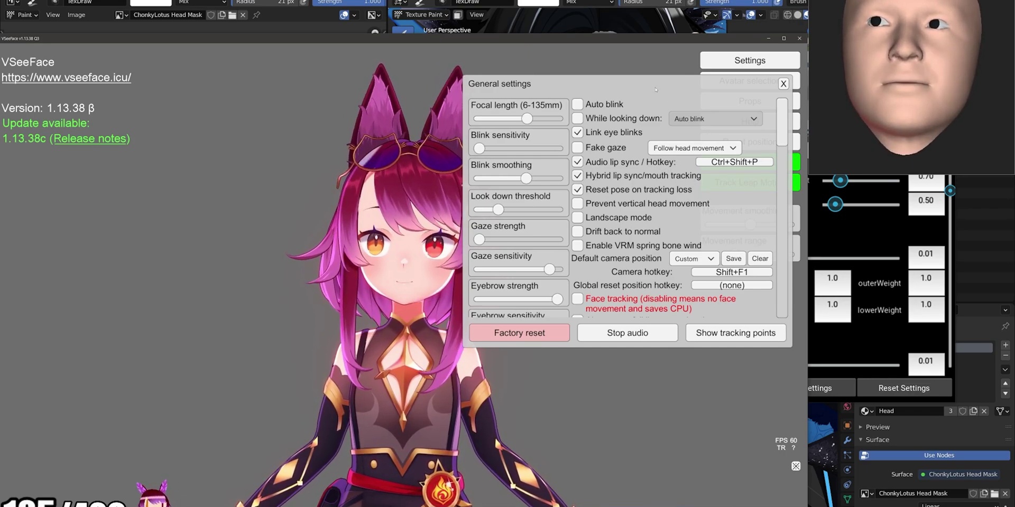
left_click_drag(656, 90, 679, 92)
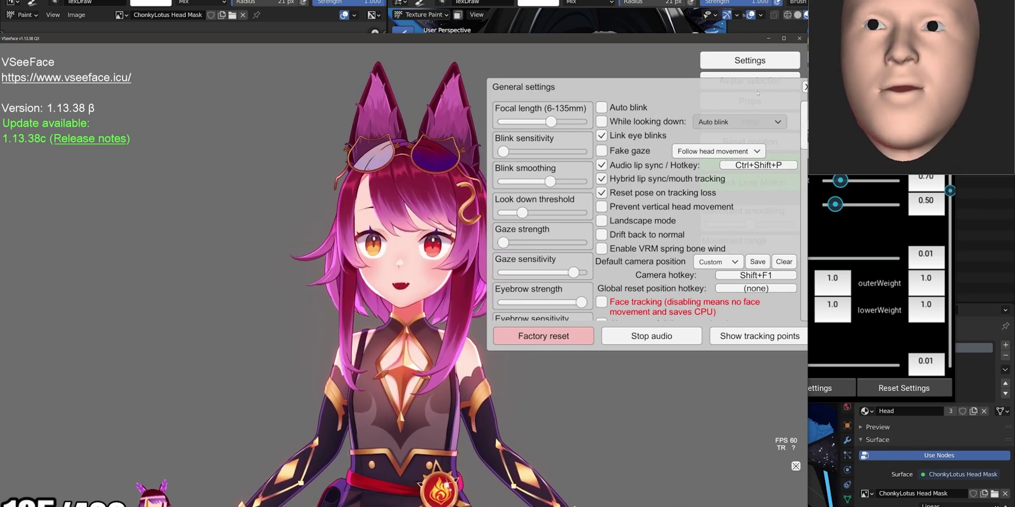
left_click_drag(762, 93, 753, 61)
left_click_drag(796, 90, 788, 108)
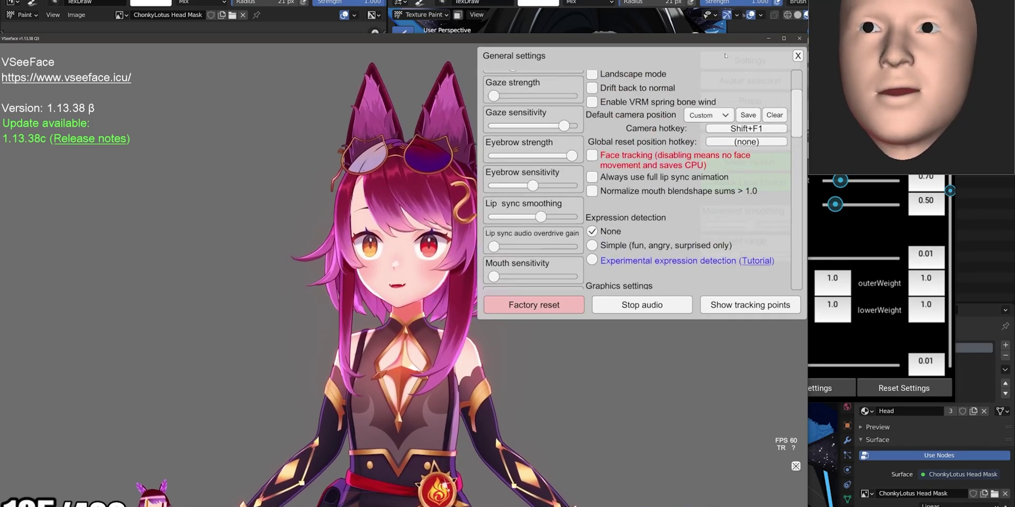
left_click(798, 55)
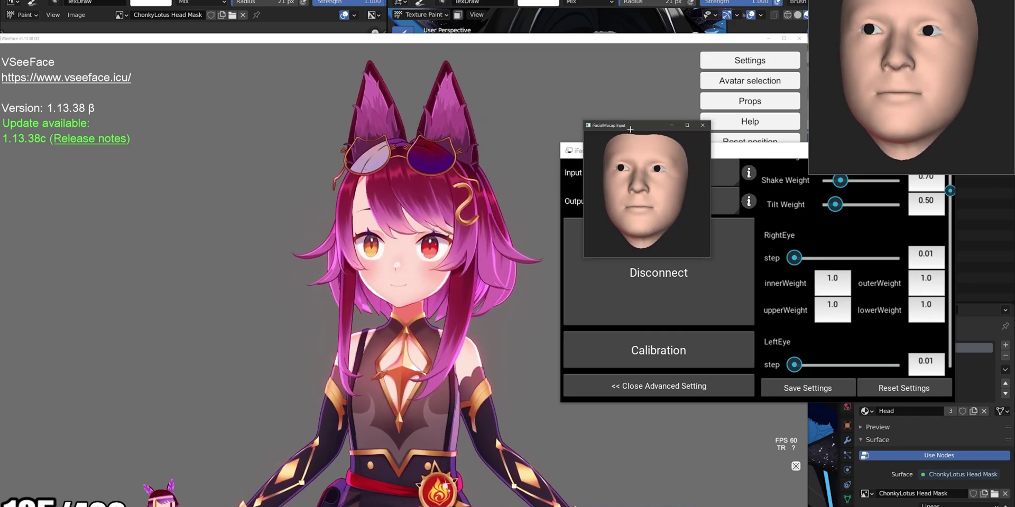
Step: Move the face input preview window left and down beside the settings
left_click_drag(630, 125, 575, 175)
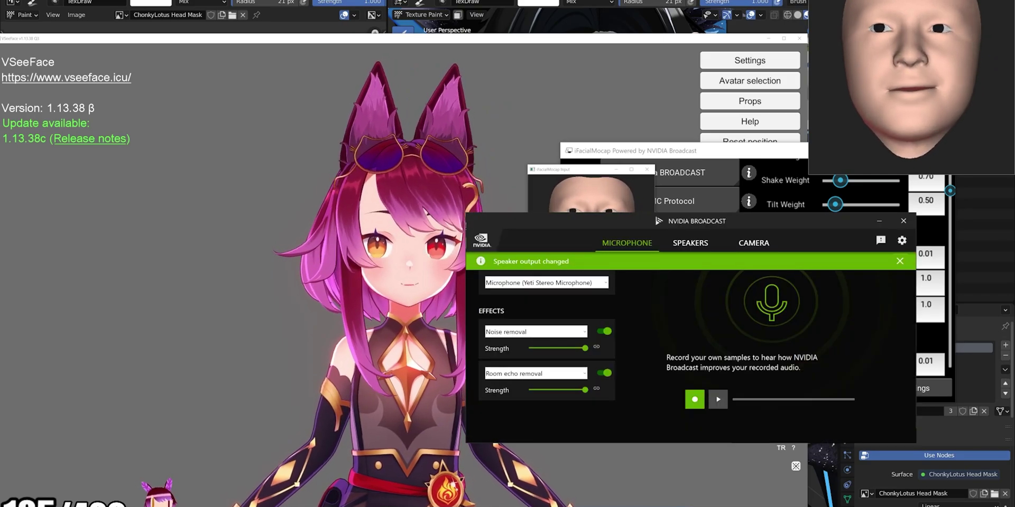
Step: Minimize NVIDIA Broadcast and place the face preview over the weight sliders
left_click(878, 220)
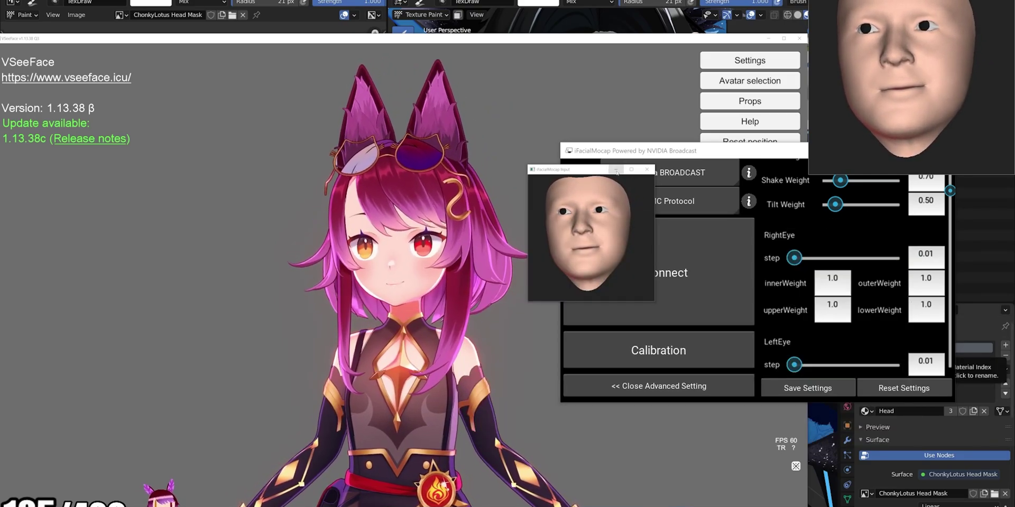
left_click_drag(616, 171, 829, 199)
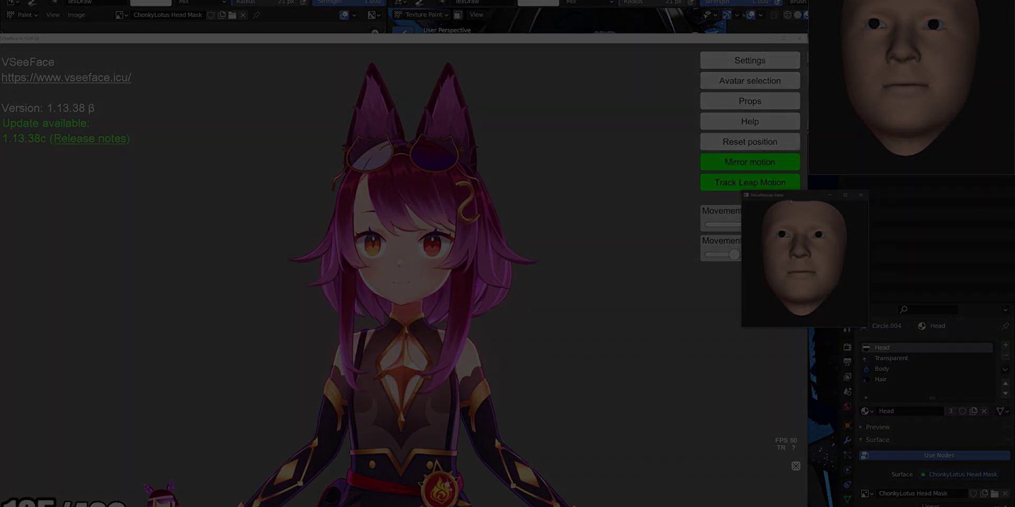